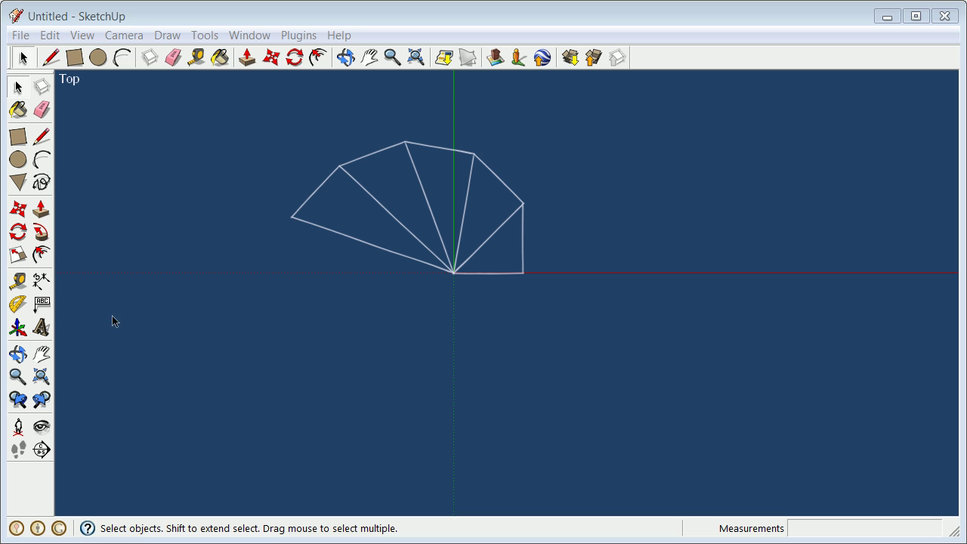
Check the model's length and angle unit settings.
left_click(295, 36)
mouse_move(252, 36)
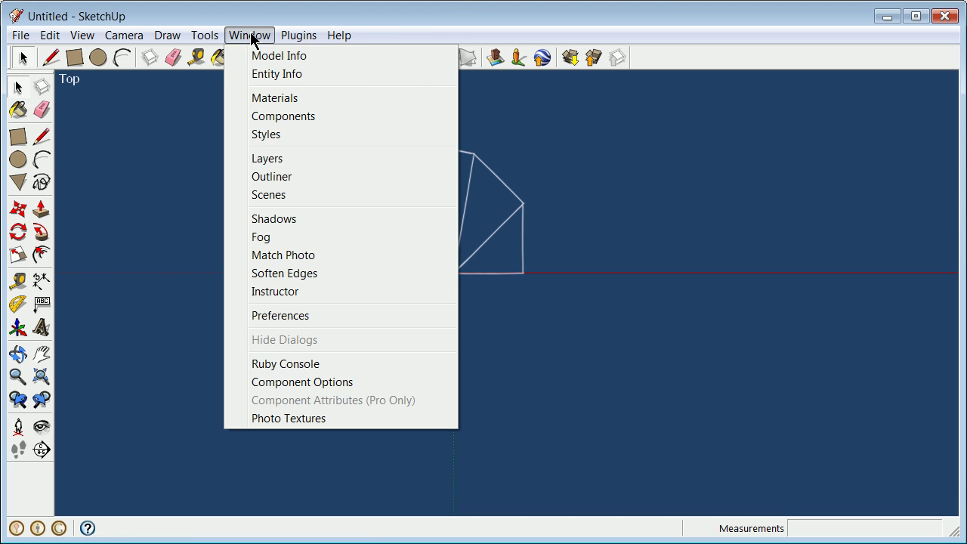
left_click(283, 57)
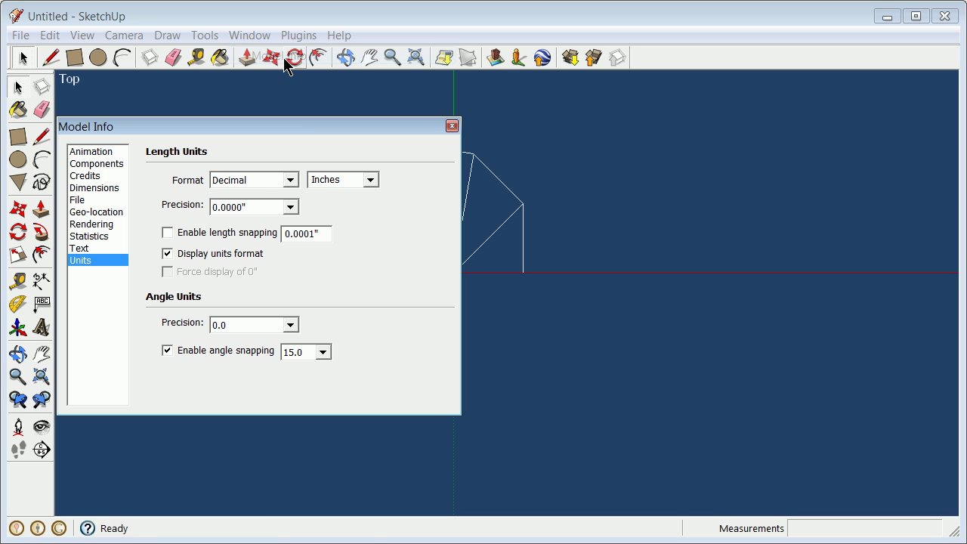
left_click(452, 126)
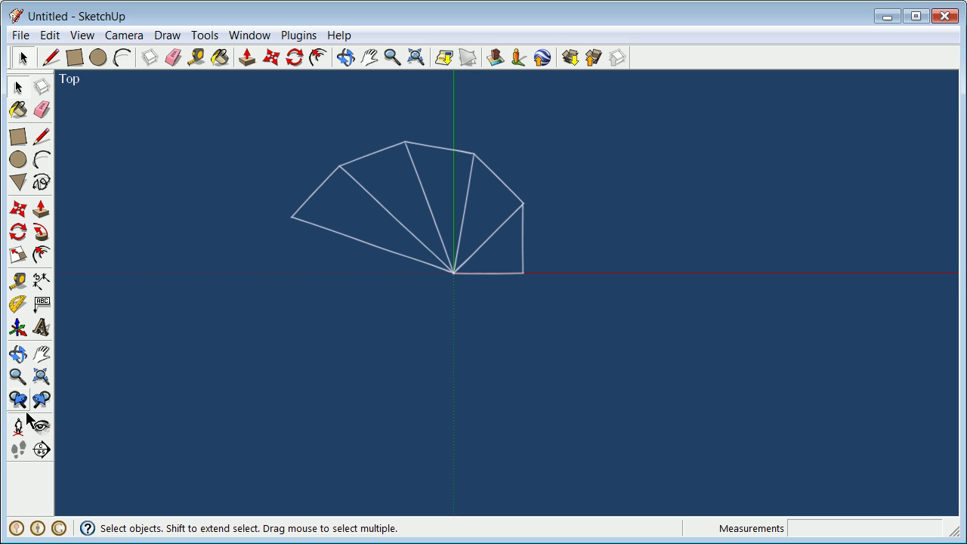
Hide the drawing axes and check that the camera uses parallel projection.
left_click(83, 34)
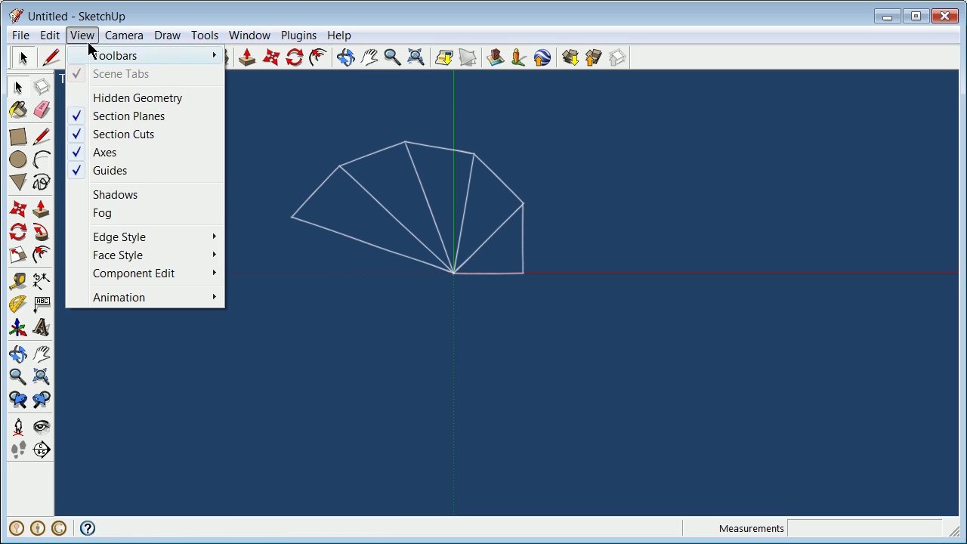
left_click(79, 152)
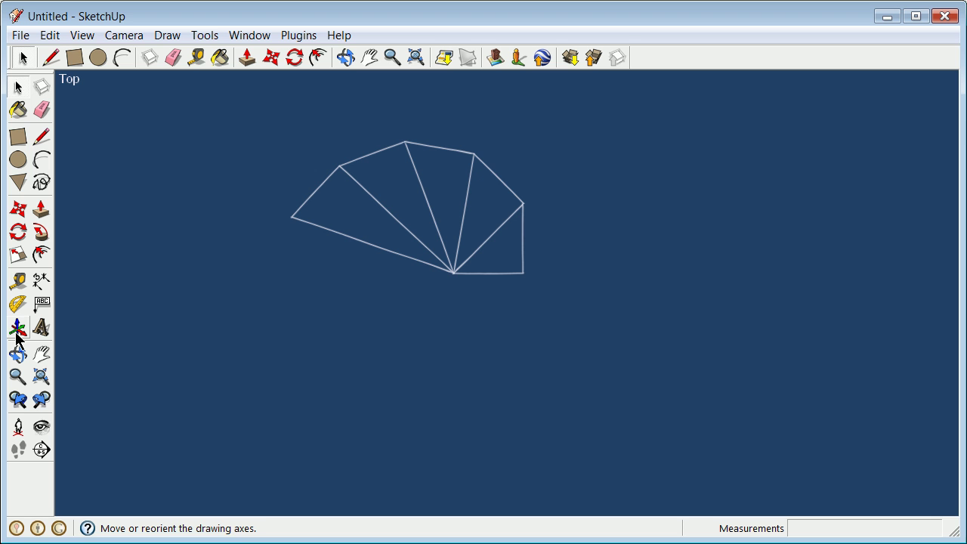
left_click(127, 35)
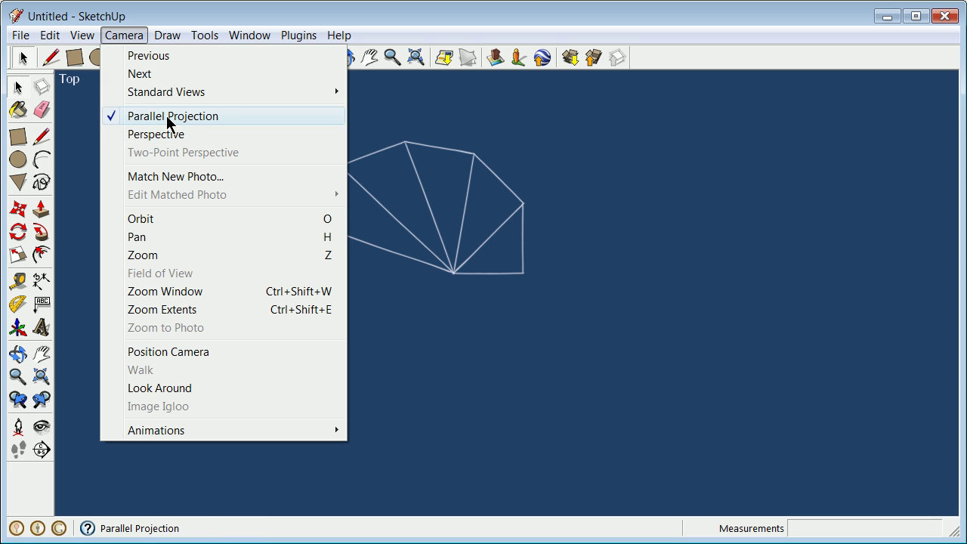
left_click(104, 100)
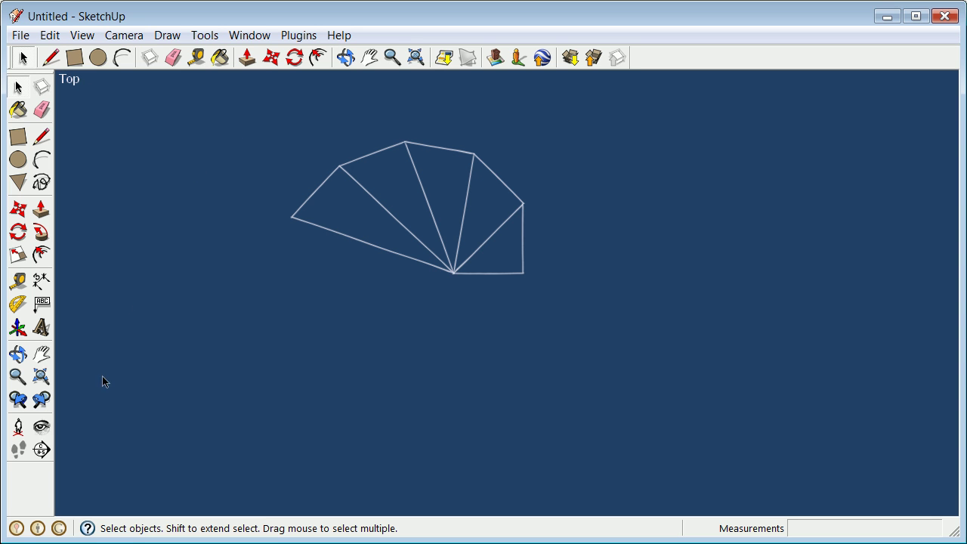
Place the axes origin at the last triangle's outer vertex with the red axis along its hypotenuse, and display the axes again.
left_click(18, 327)
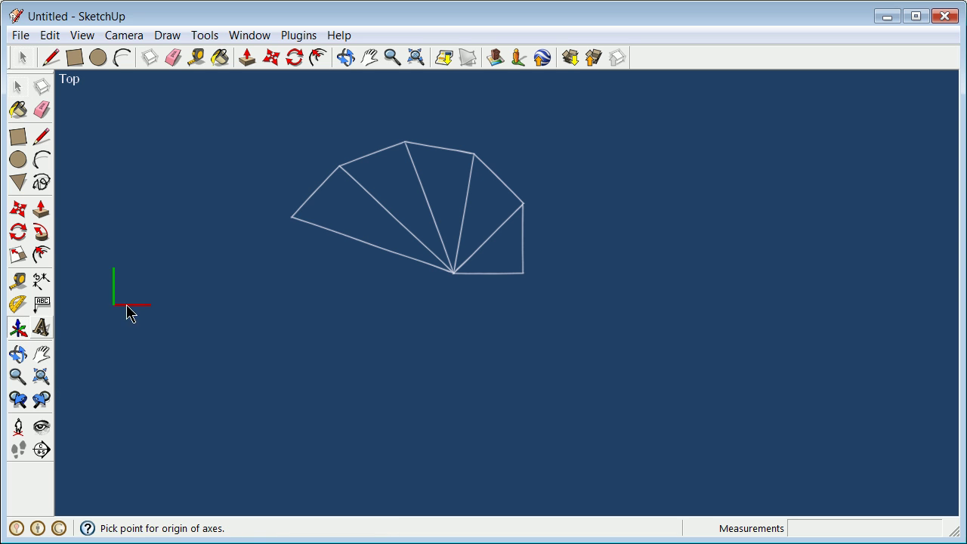
left_click(290, 217)
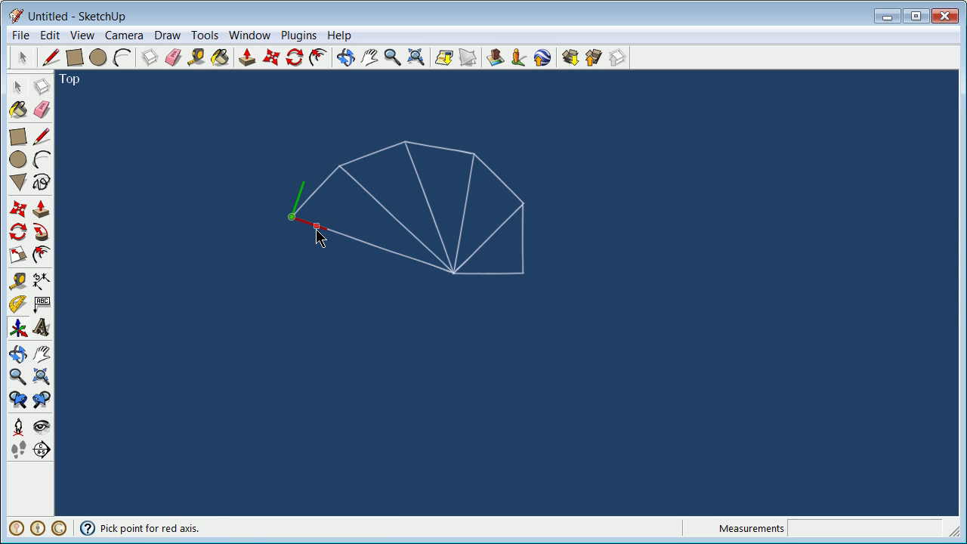
left_click(331, 238)
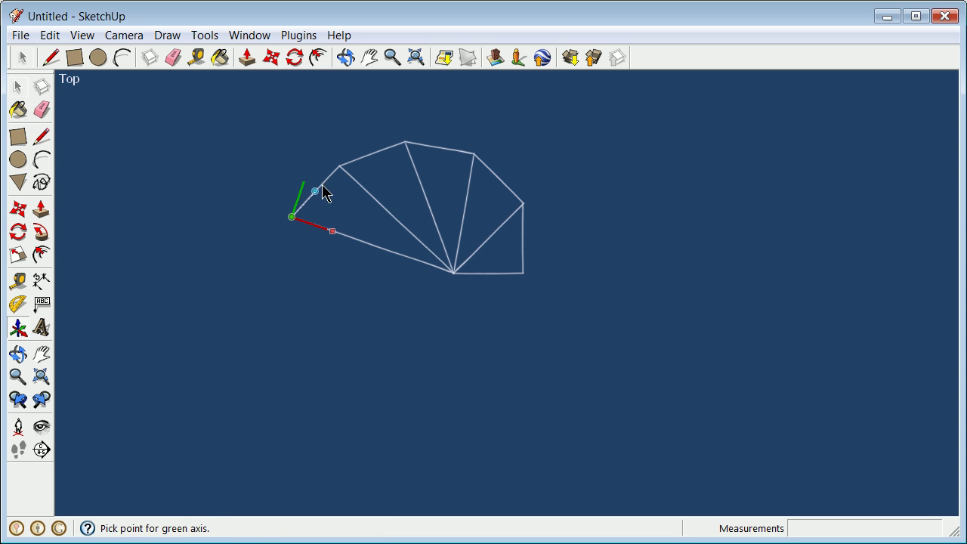
left_click(320, 145)
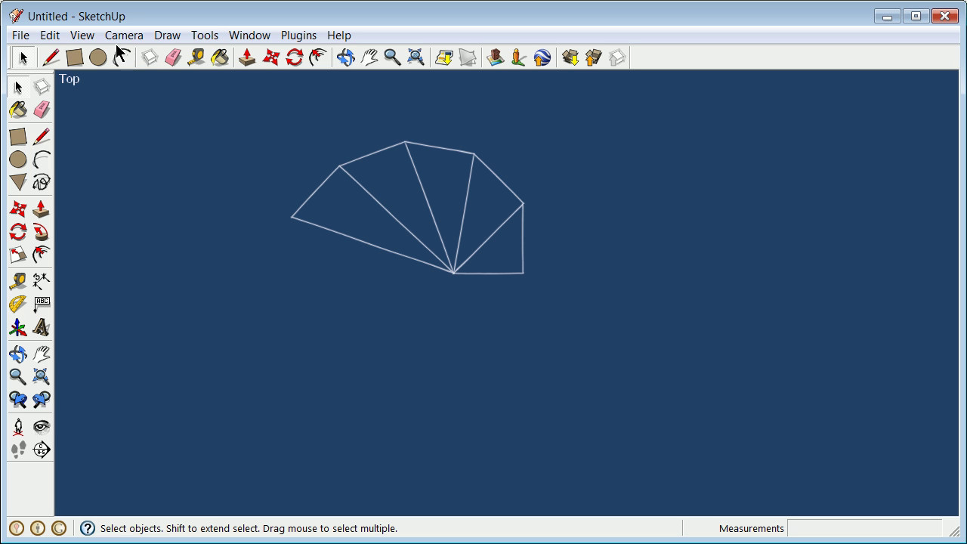
left_click(83, 36)
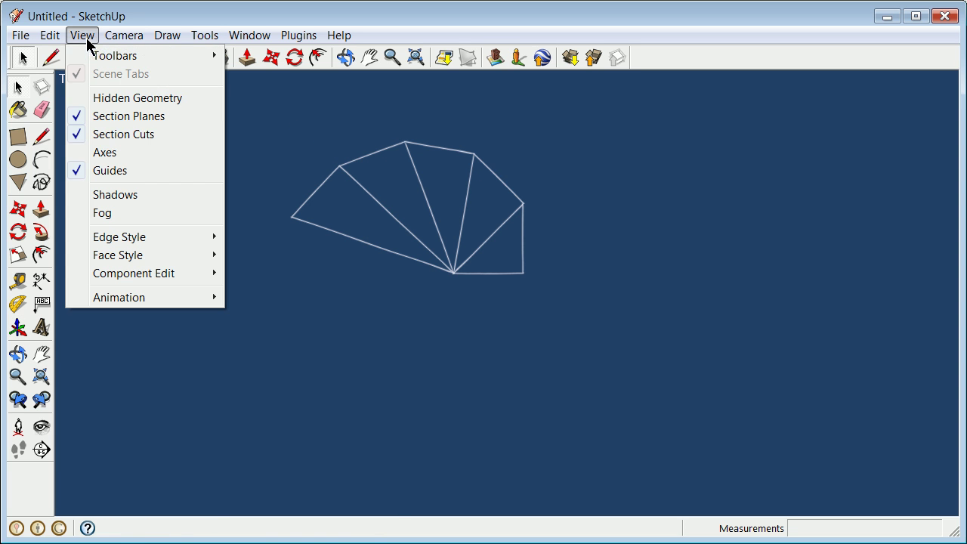
left_click(76, 153)
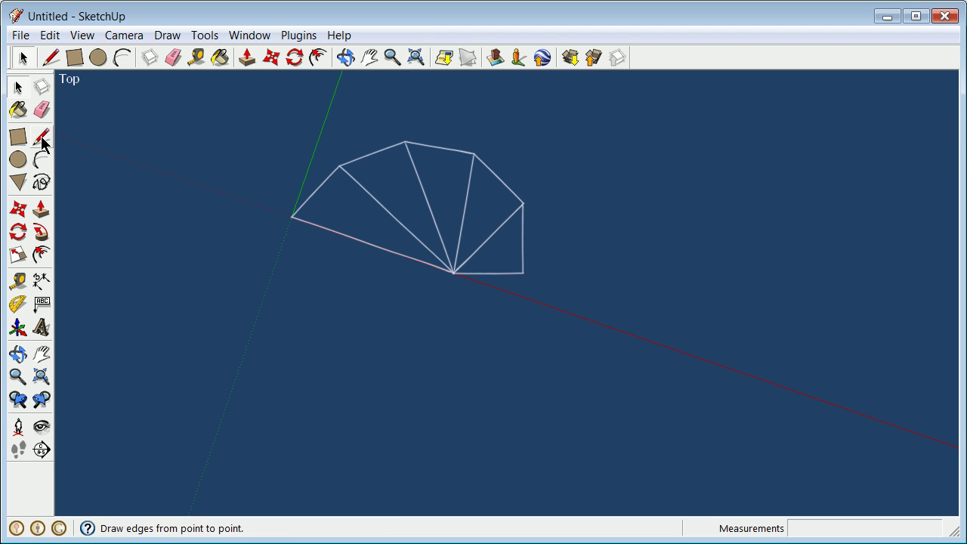
Draw a 1" edge from the new origin down the green axis, away from the existing triangles.
left_click(42, 136)
left_click(292, 216)
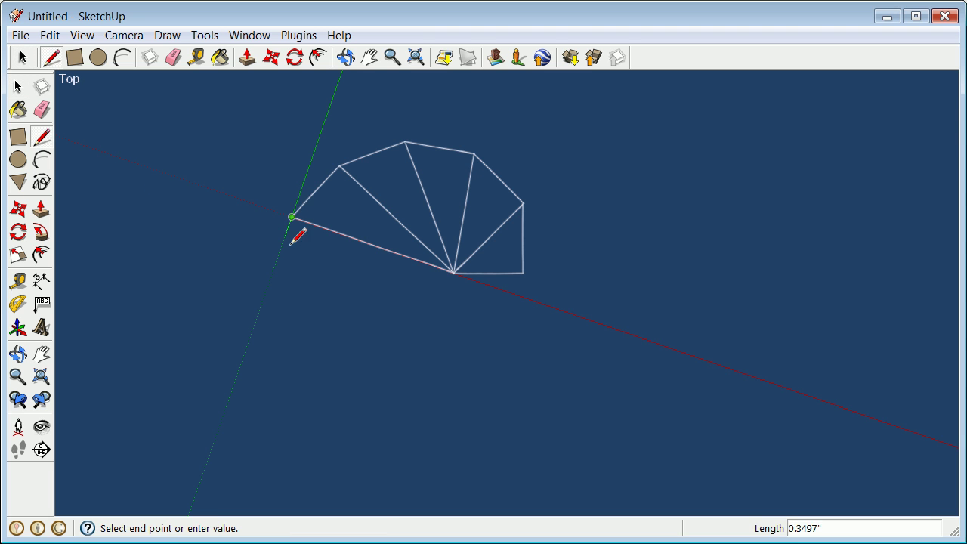
type("1")
key("Return")
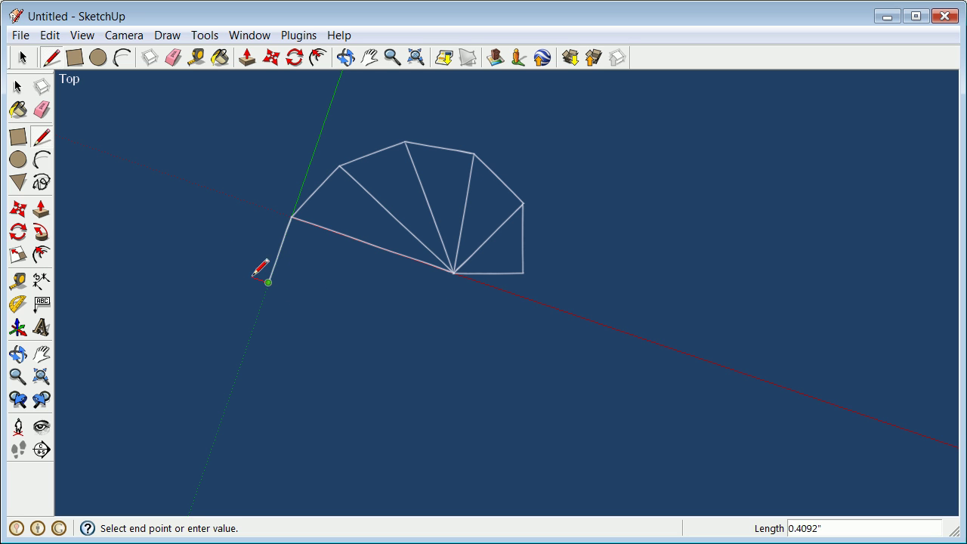
left_click(202, 259)
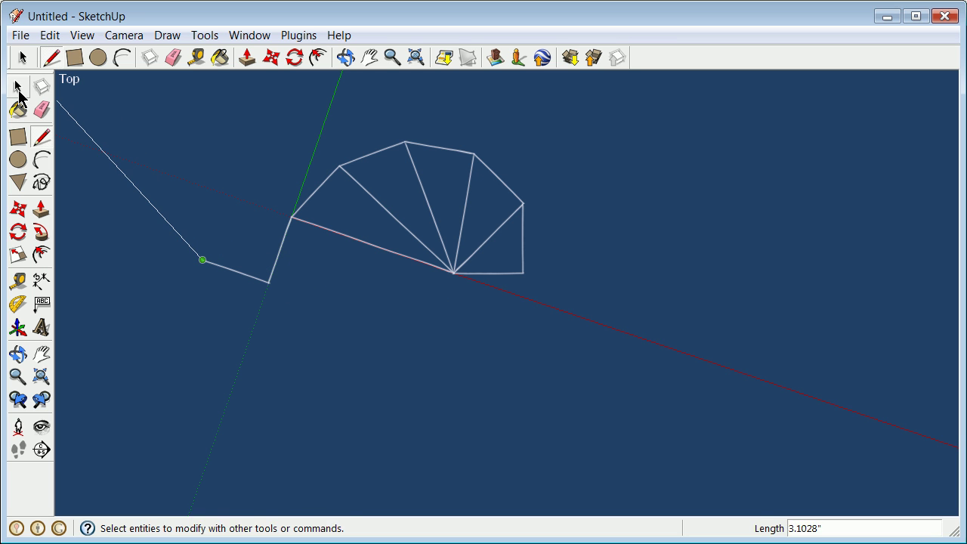
left_click(18, 86)
left_click(230, 272)
right_click(250, 272)
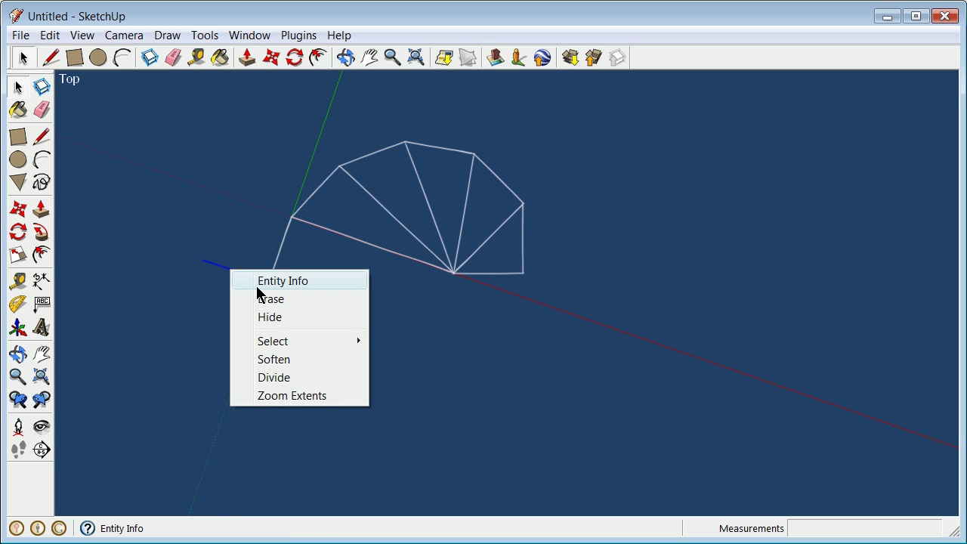
left_click(274, 308)
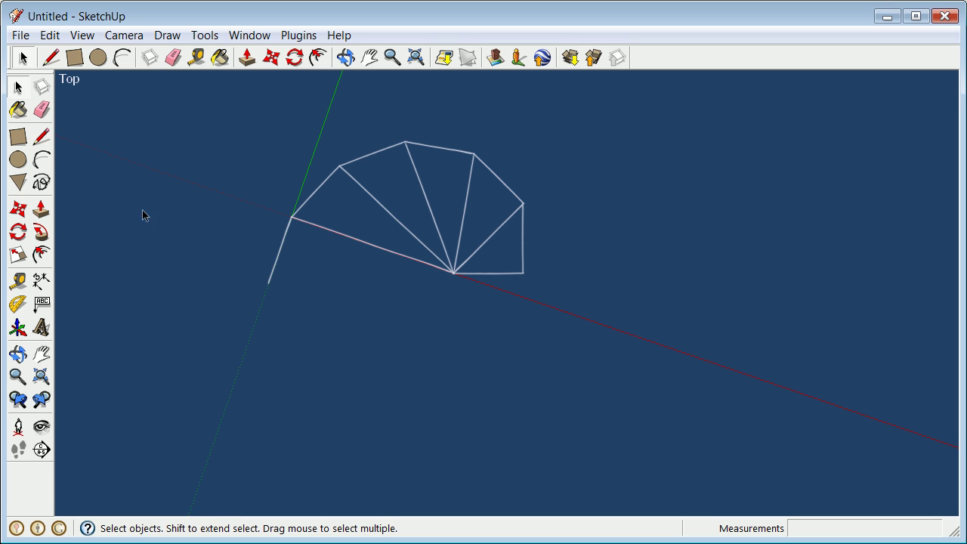
Close the new triangle with an edge from the spiral's common centre to the 1" edge's free end, and erase its face.
left_click(40, 137)
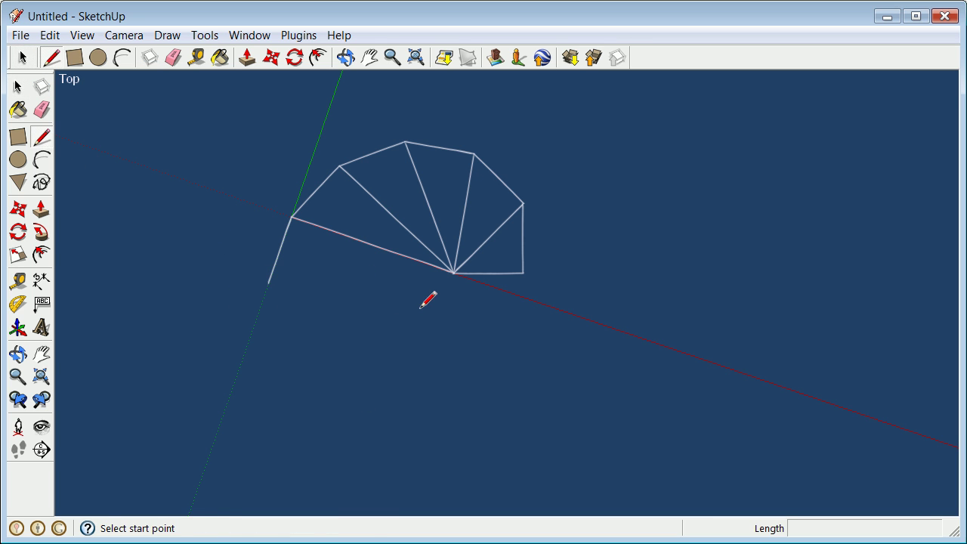
left_click(454, 273)
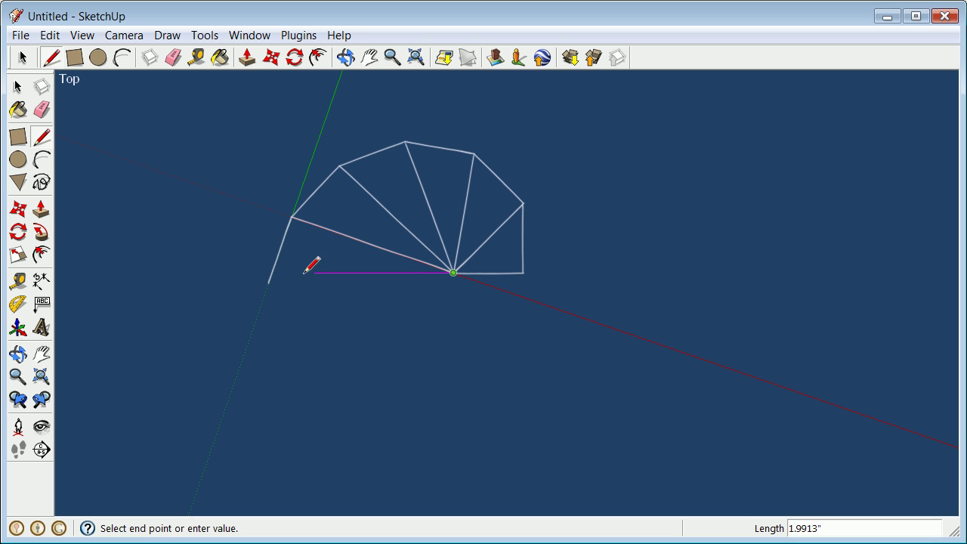
left_click(268, 282)
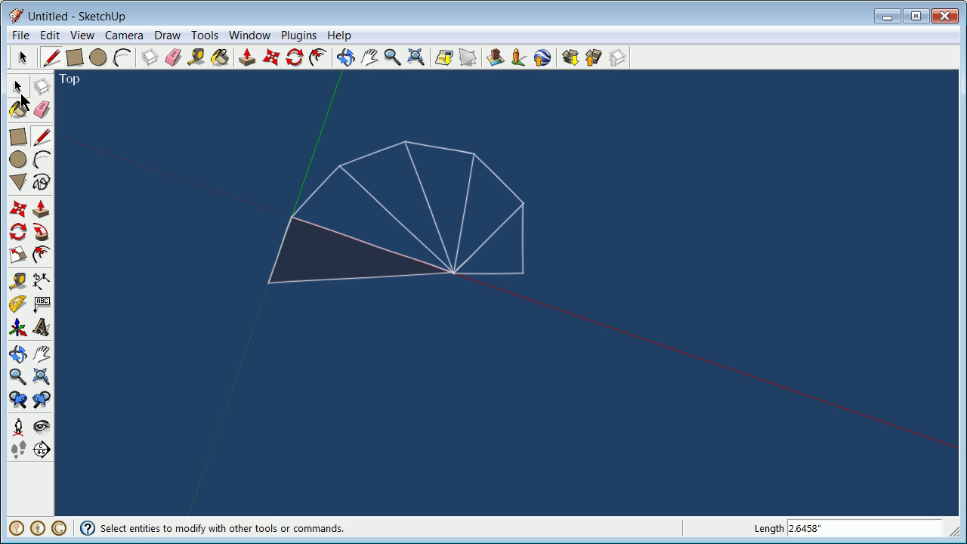
left_click(18, 87)
left_click(339, 260)
right_click(341, 259)
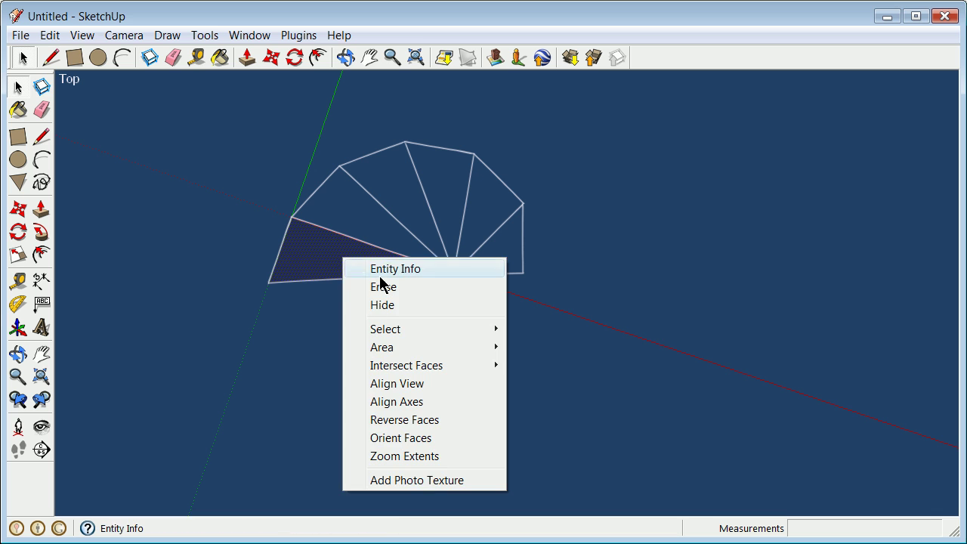
left_click(397, 287)
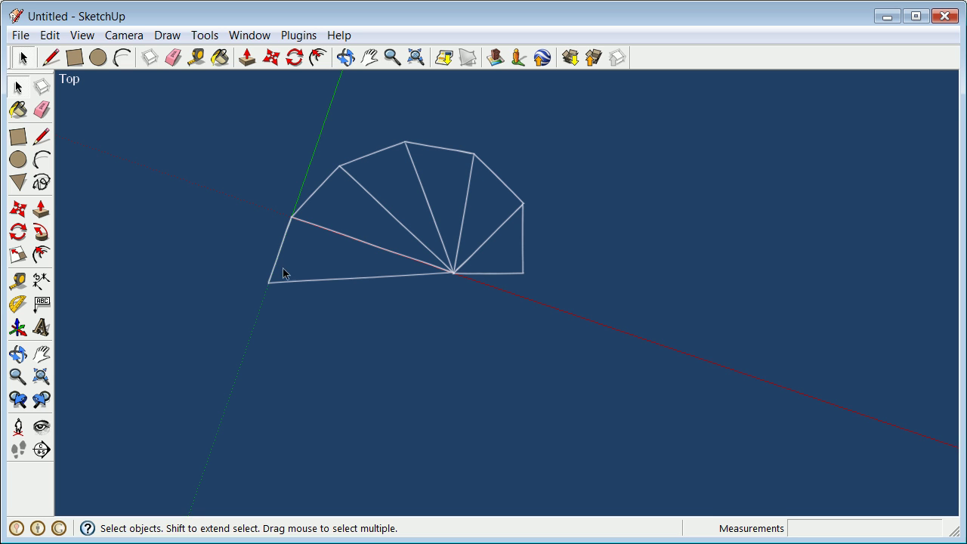
Reset the axes and place their origin at the newest triangle's outer vertex, with the red axis along its hypotenuse toward the spiral's centre.
right_click(304, 190)
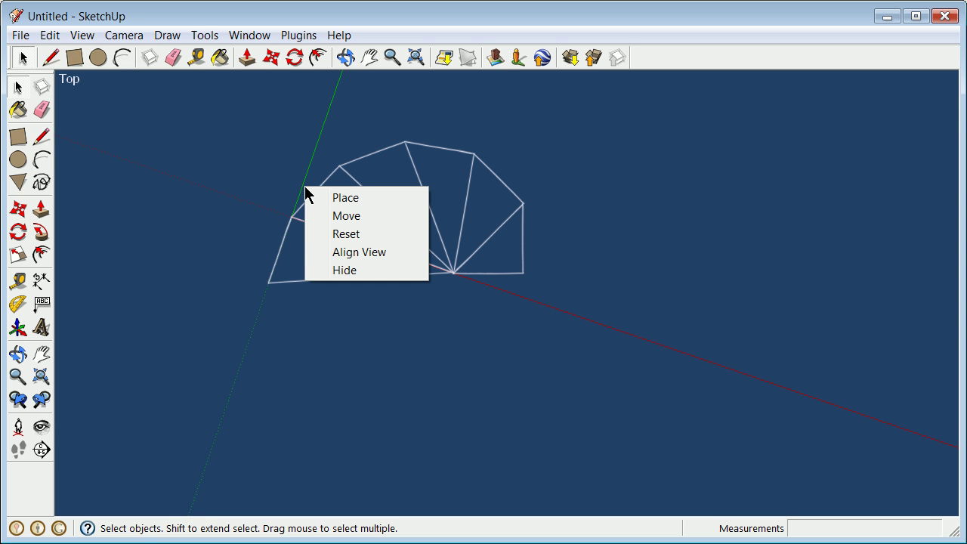
left_click(354, 236)
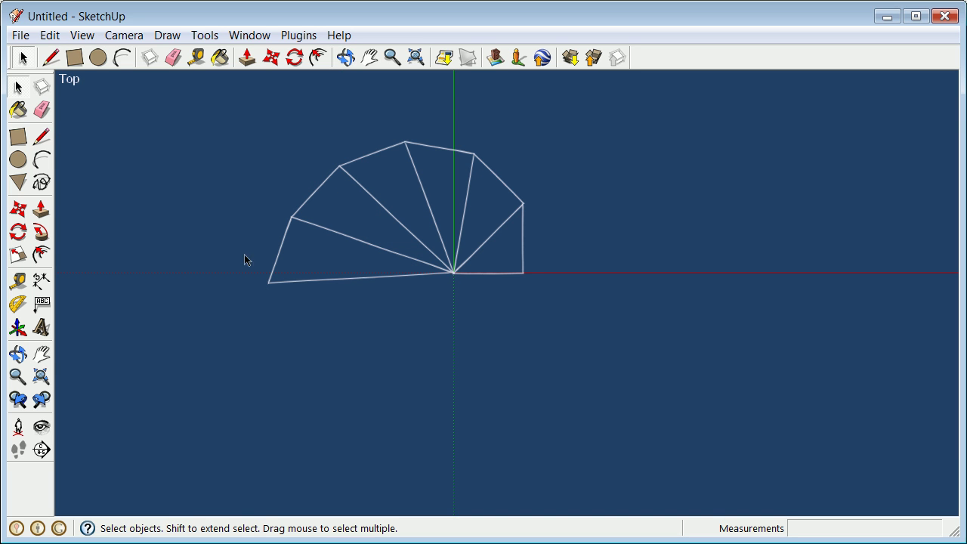
left_click(18, 327)
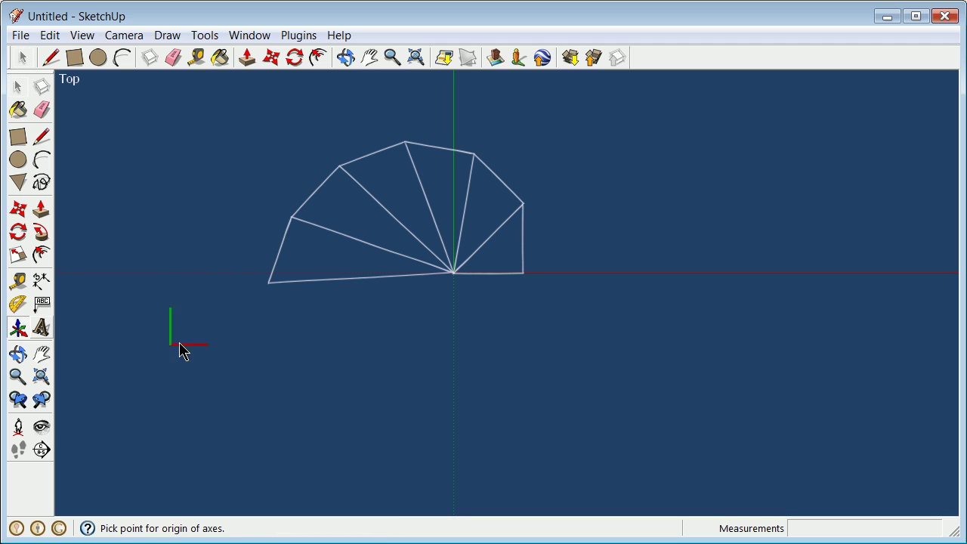
left_click(270, 291)
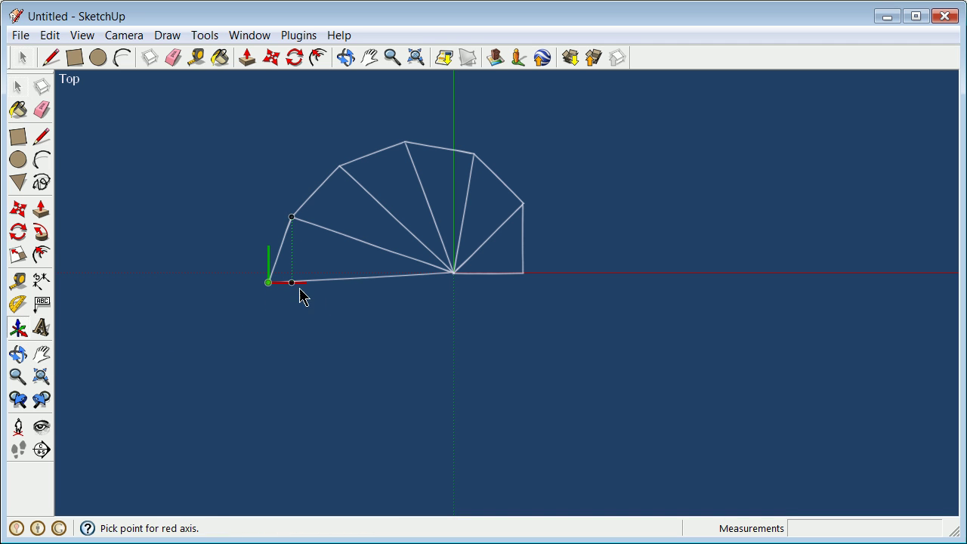
scroll(378, 287, "up", 3)
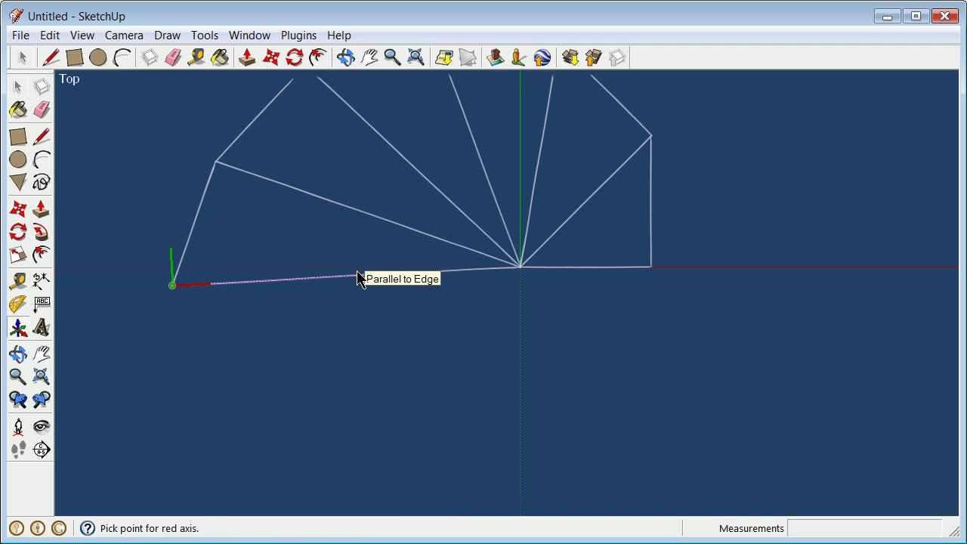
left_click(357, 276)
left_click(168, 166)
Draw a 1" edge from the origin down the green axis and close the next triangle at the spiral's common centre.
left_click(41, 136)
left_click(173, 286)
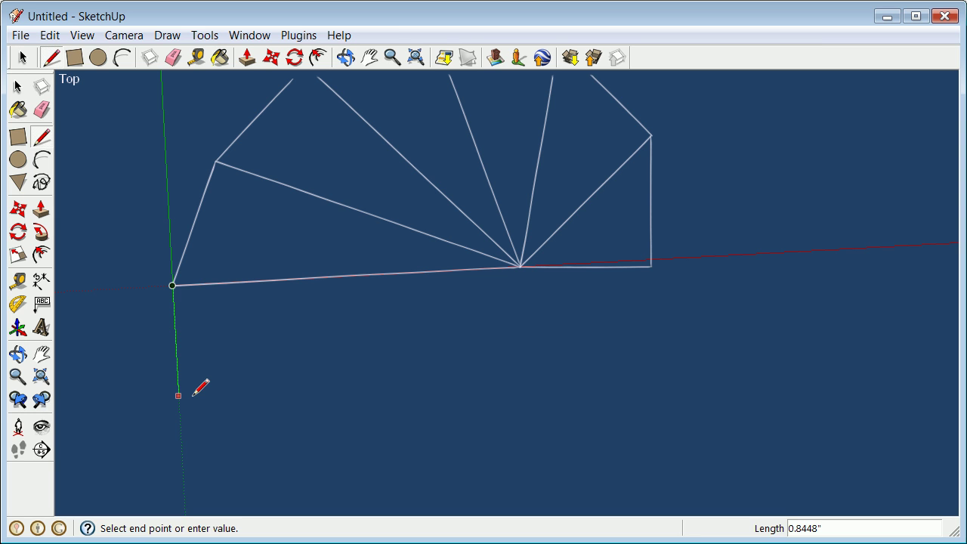
type("1")
key("Return")
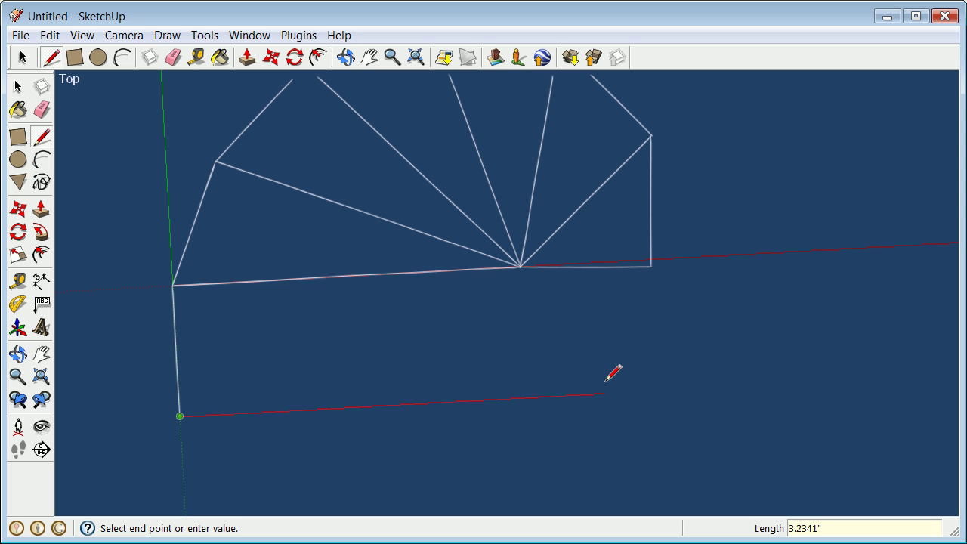
left_click(519, 266)
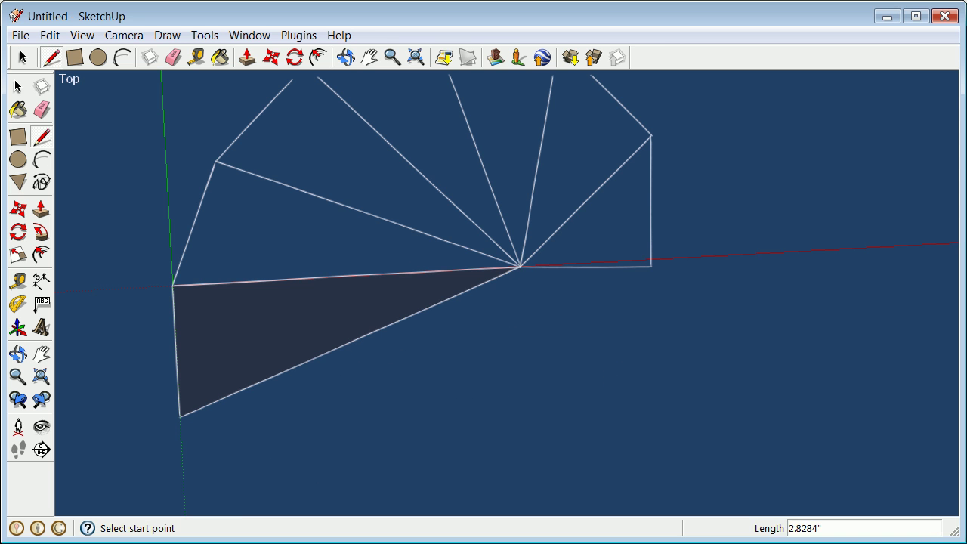
Erase the filled face of the newest triangle, keeping its edges.
left_click(19, 87)
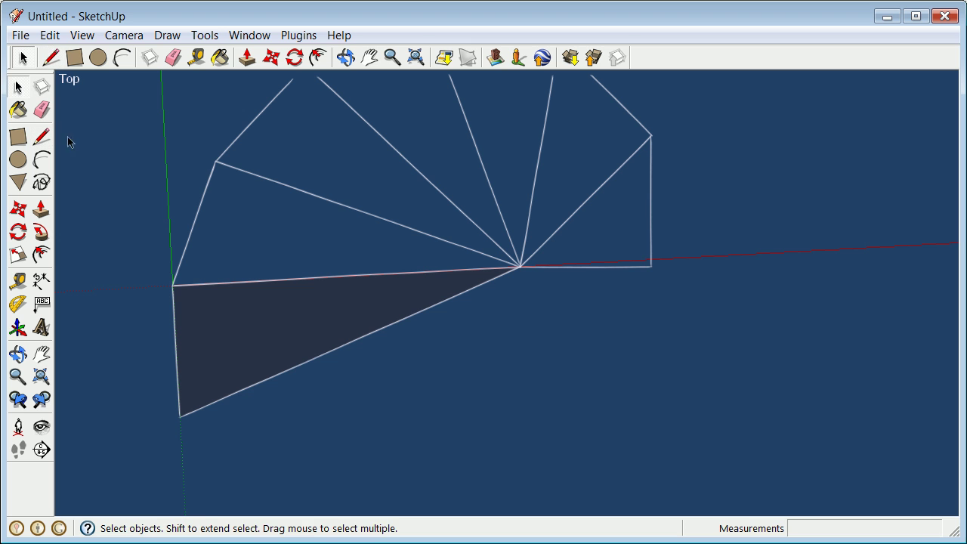
right_click(262, 310)
left_click(297, 342)
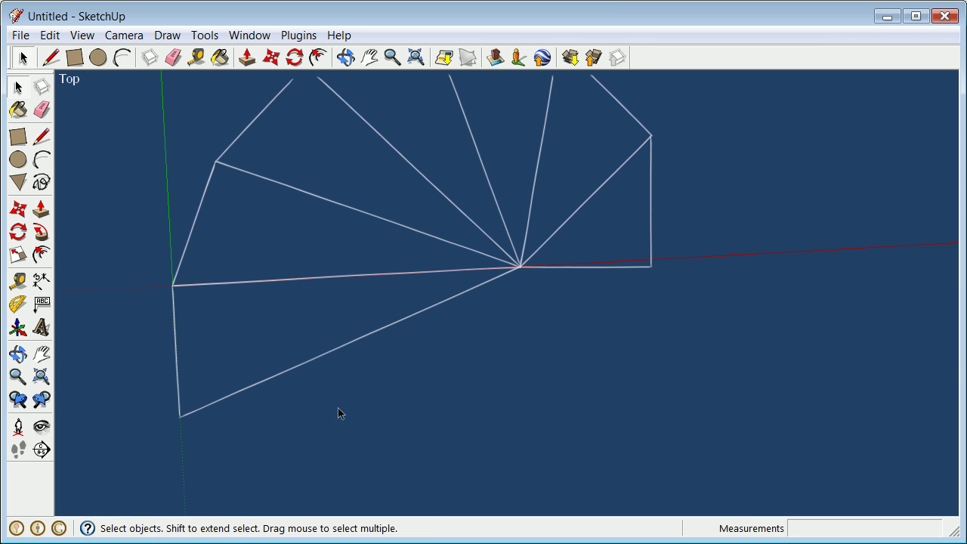
scroll(179, 413, "down", 6)
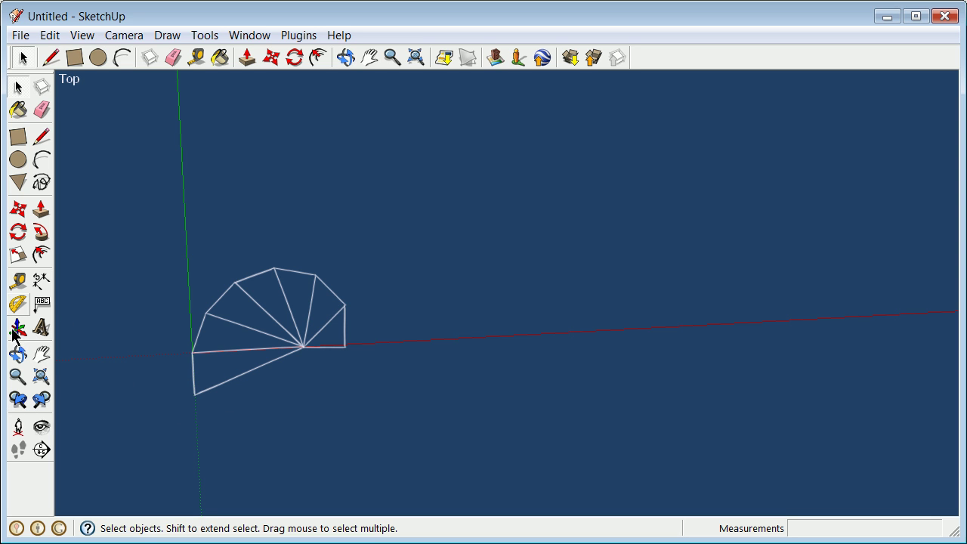
scroll(259, 438, "down", 3)
scroll(274, 474, "up", 1)
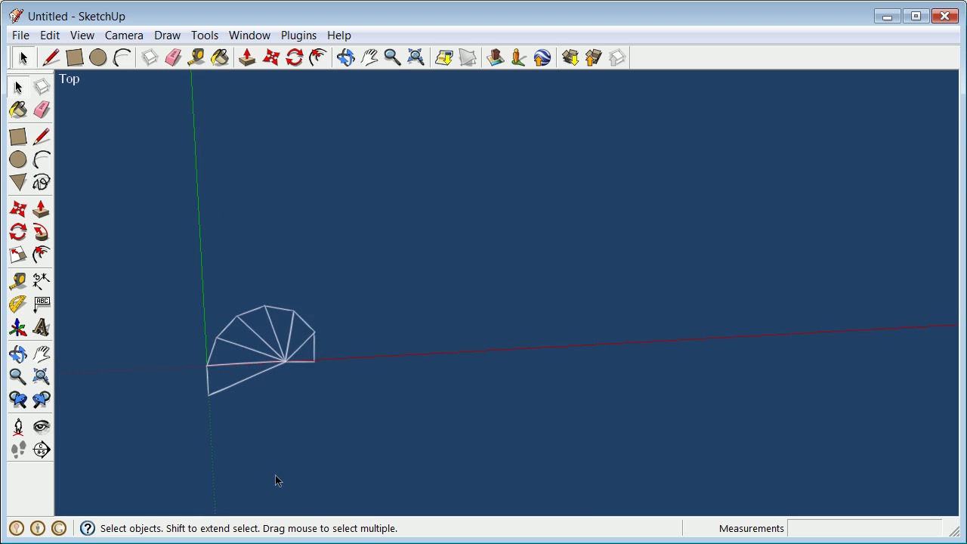
Move the axes origin to the newest triangle's outer vertex and align the red axis with its hypotenuse toward the spiral's centre.
scroll(275, 475, "up", 2)
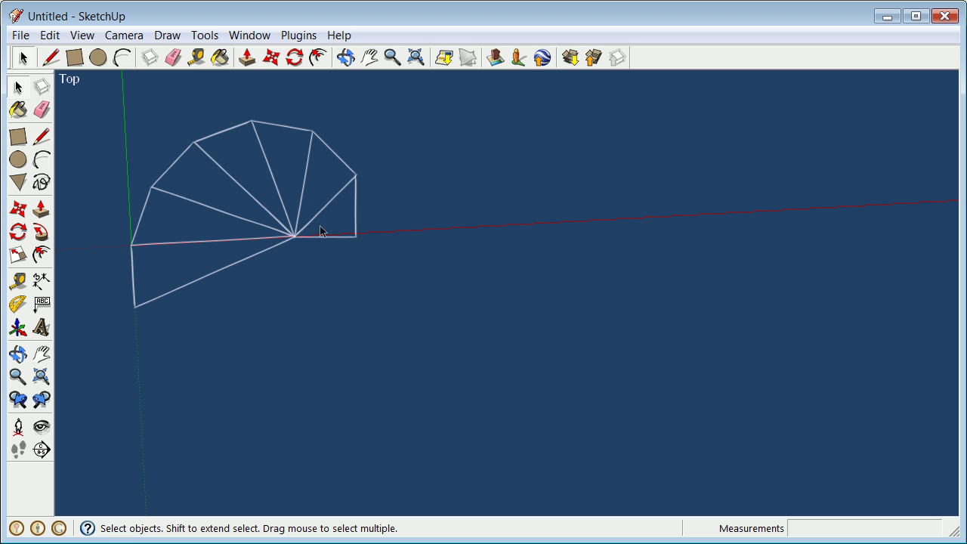
scroll(319, 228, "up", 3)
scroll(401, 253, "down", 2)
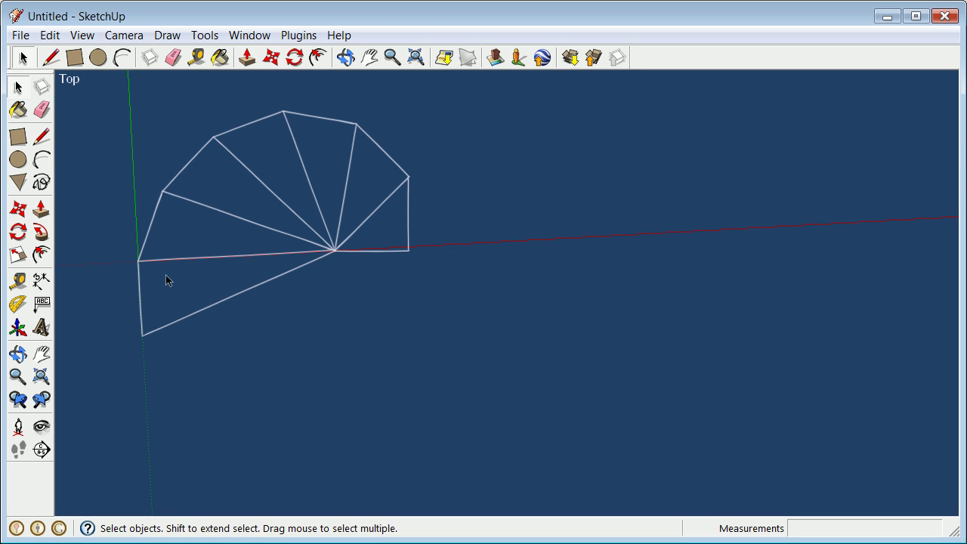
left_click(17, 327)
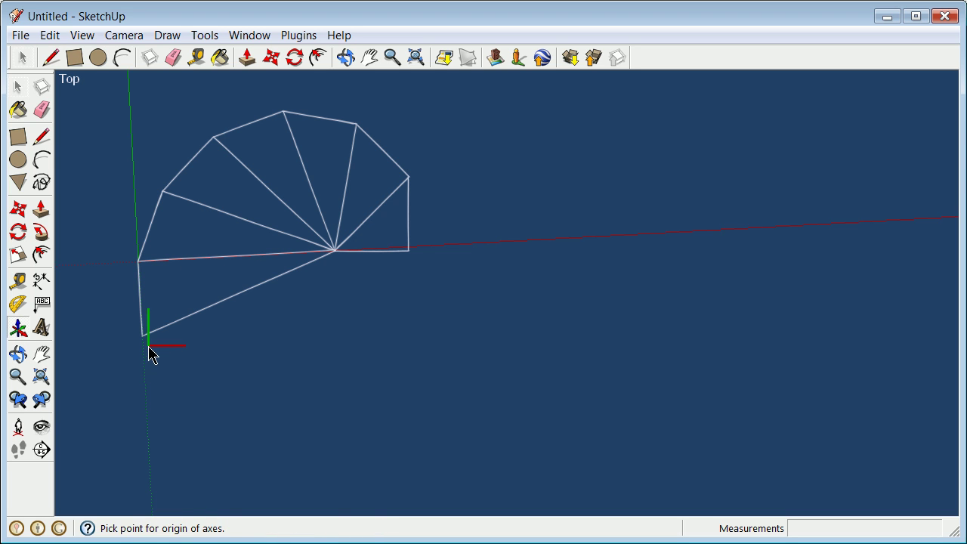
left_click(142, 334)
left_click(176, 319)
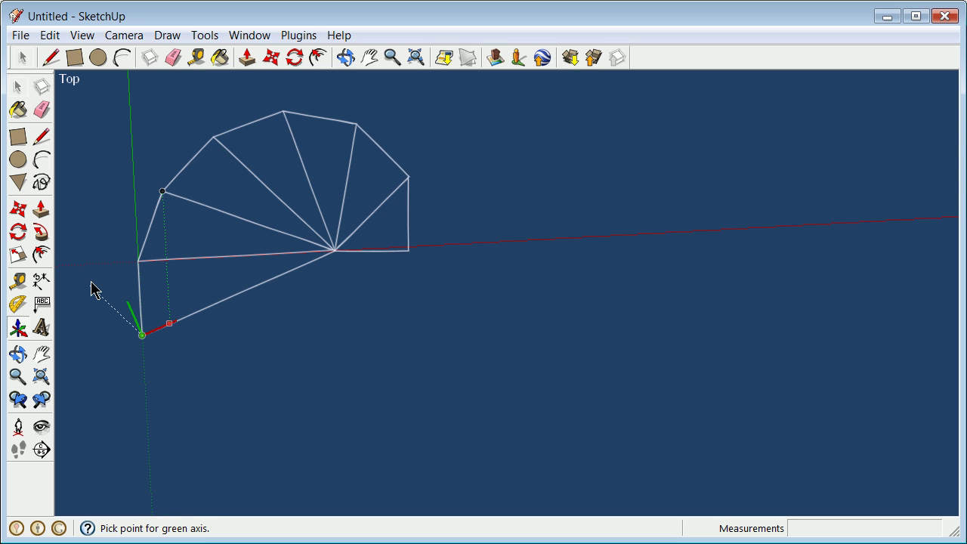
left_click(110, 276)
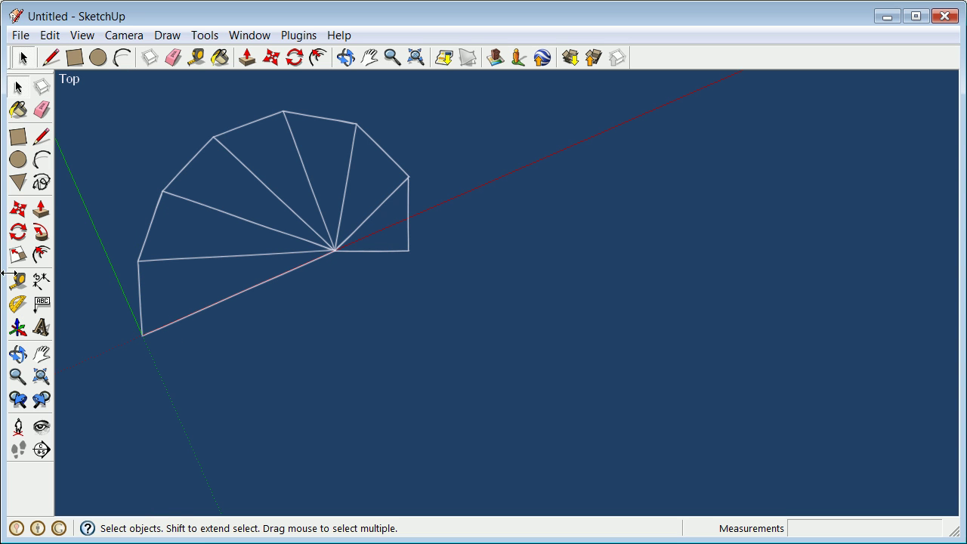
Draw a 1" edge from the axes origin along the negative green axis, continuing the spiral's outline.
left_click(41, 136)
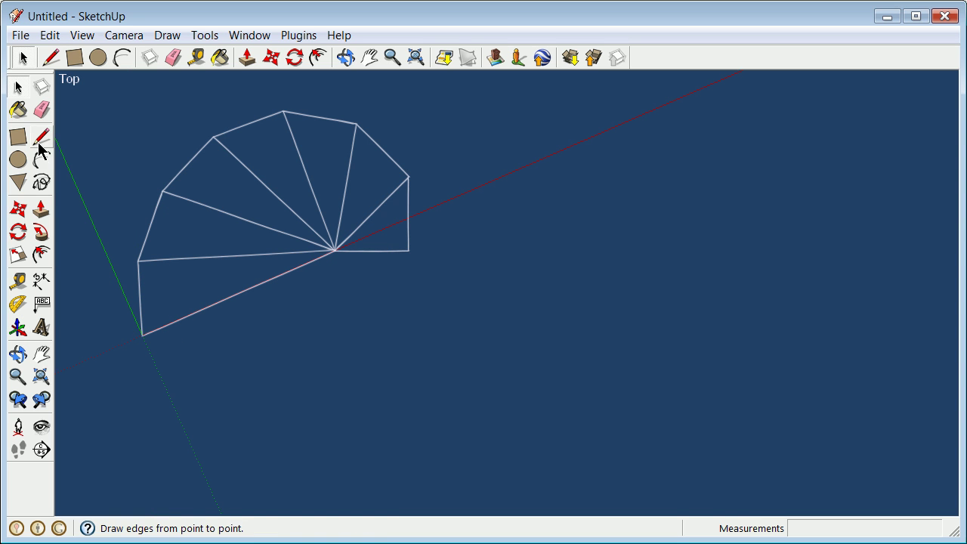
left_click(142, 335)
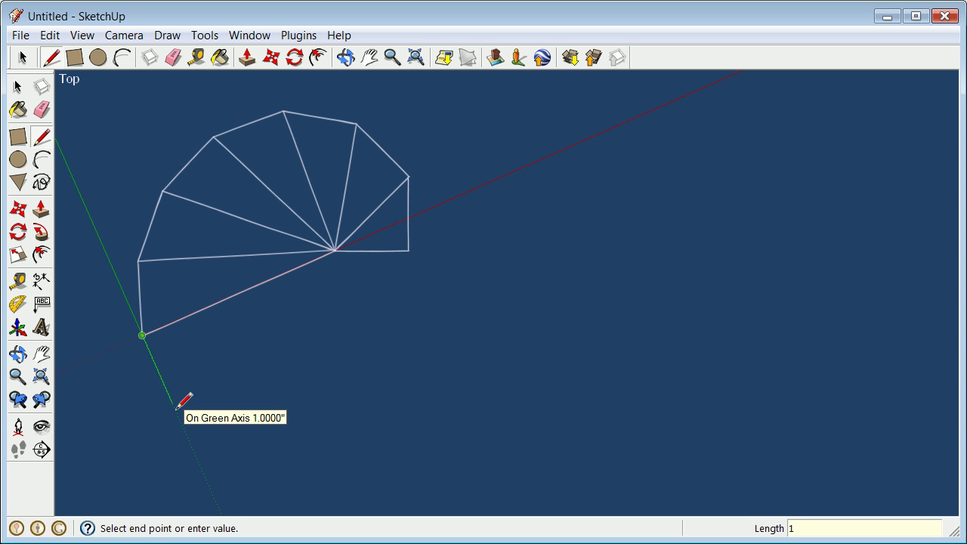
left_click(173, 403)
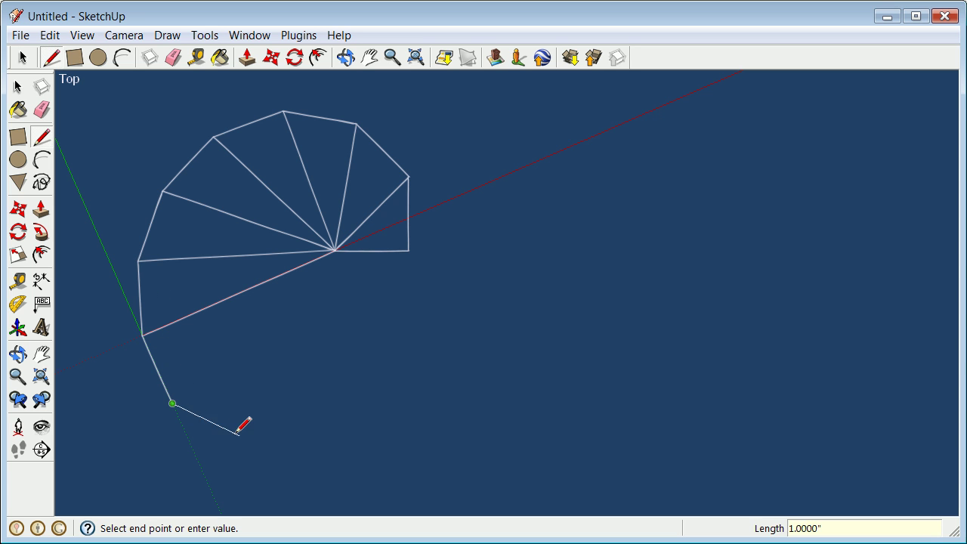
key("space")
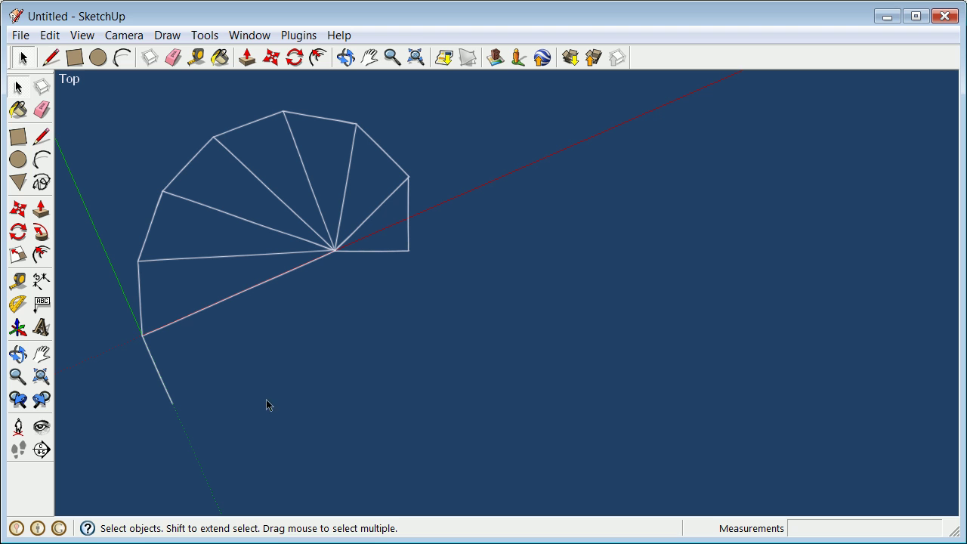
Close the triangle with an edge from the spiral's common centre to the 1" edge's free end, and erase its face.
left_click(46, 135)
left_click(334, 250)
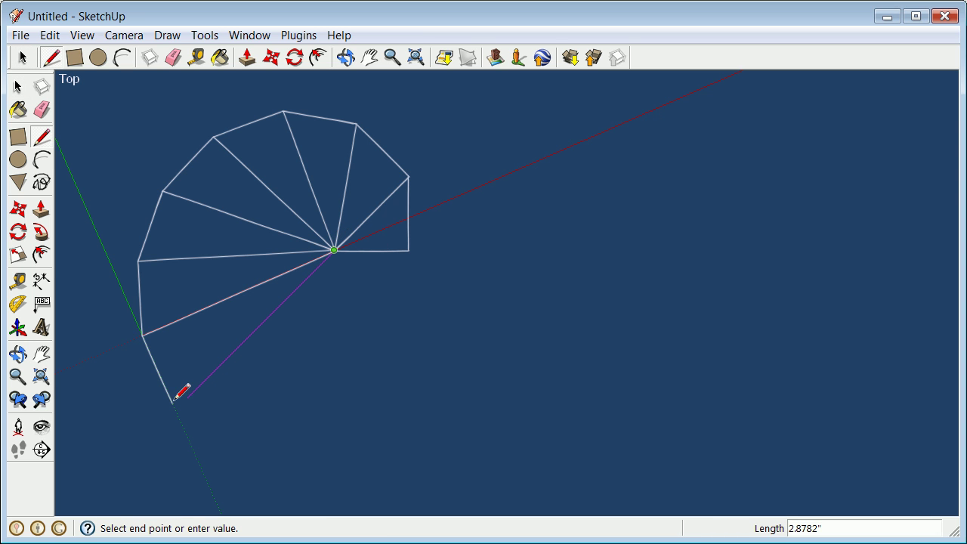
left_click(172, 404)
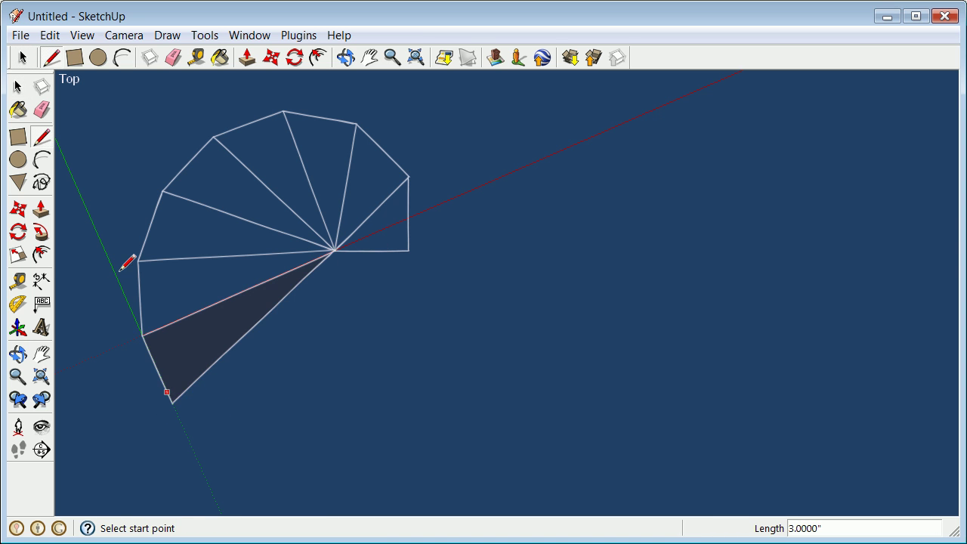
left_click(18, 88)
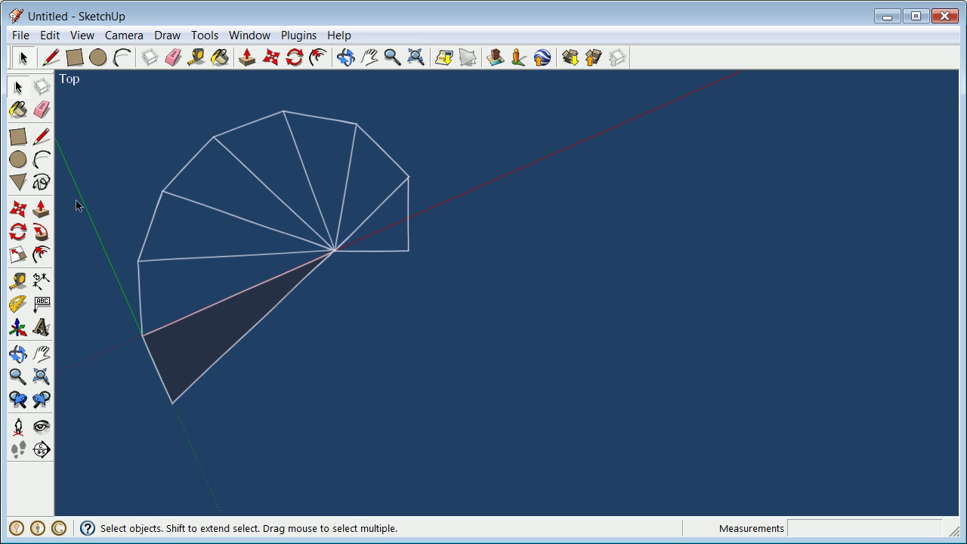
right_click(185, 346)
left_click(227, 370)
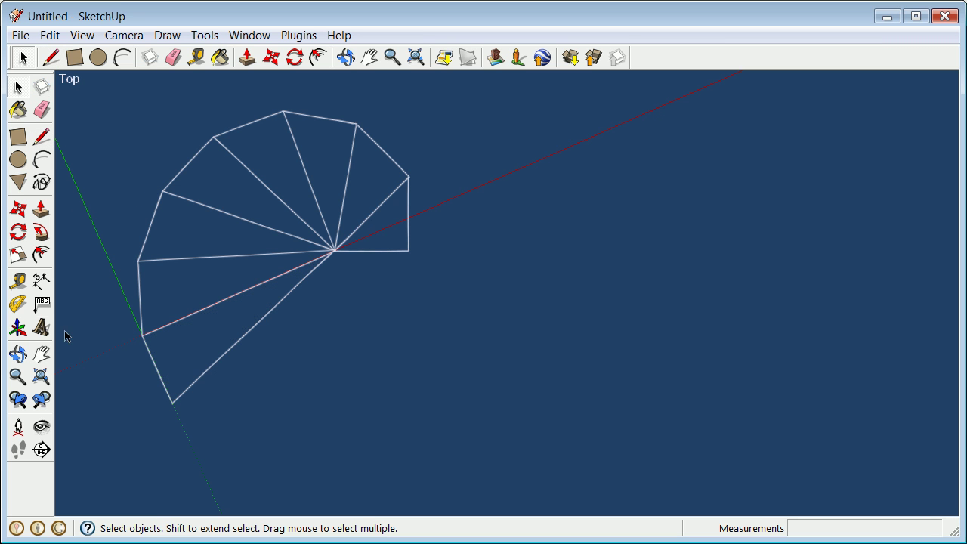
Realign the axes at the newest triangle's outer vertex, with the red axis running along its hypotenuse toward the common centre.
left_click(18, 328)
left_click(173, 404)
left_click(204, 372)
left_click(125, 362)
Draw the next outer edge from the origin down the green axis and set its length to 1".
left_click(41, 136)
left_click(173, 404)
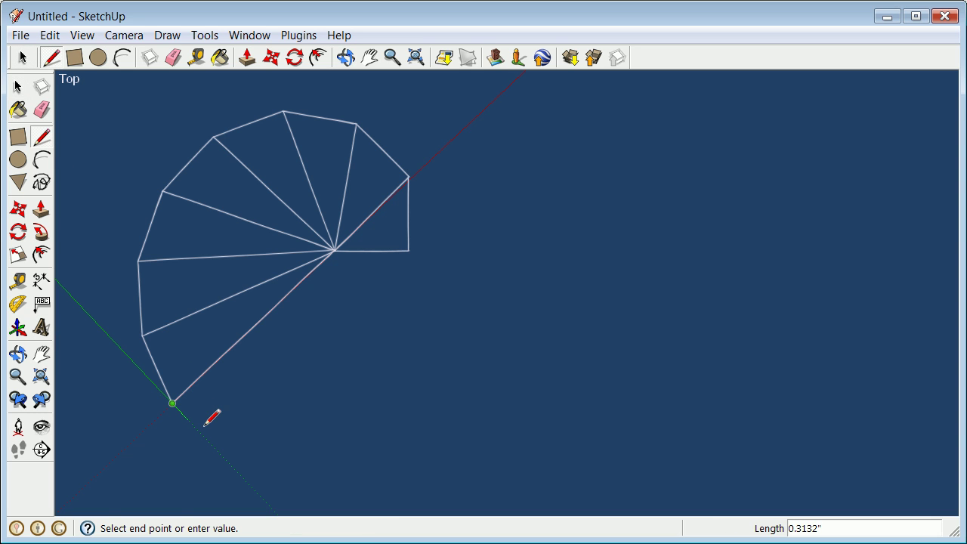
left_click(262, 499)
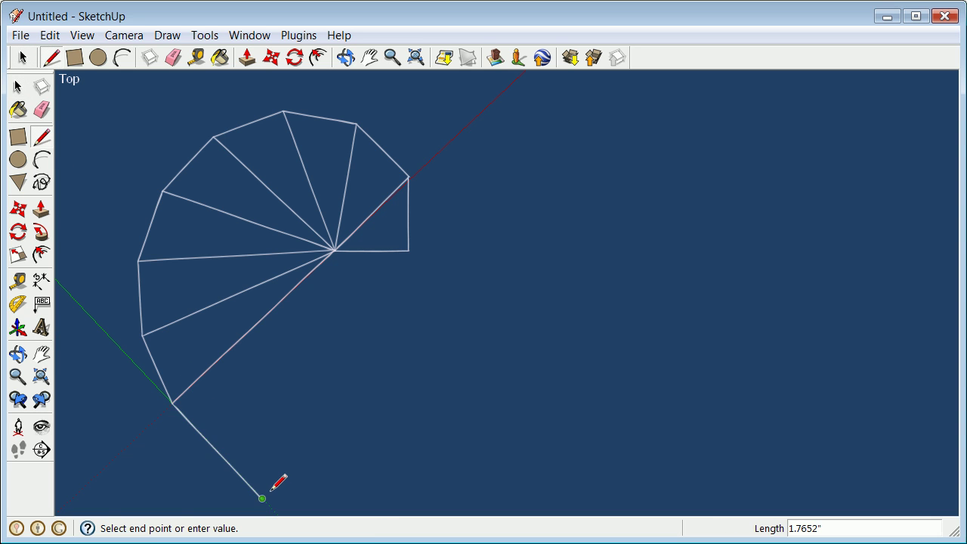
type("1")
key("Return")
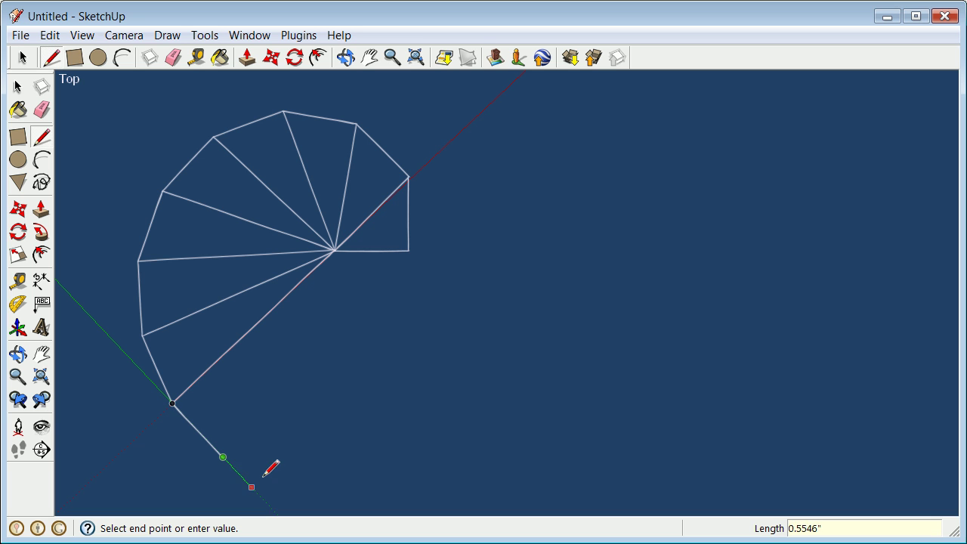
left_click(18, 87)
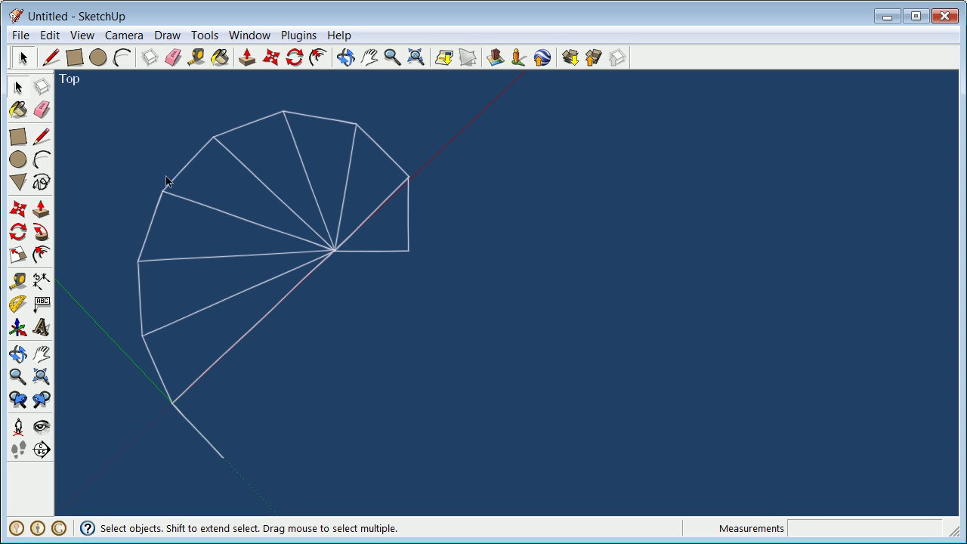
Connect the common centre to the new outer edge's free end to close the triangle, and erase its face.
left_click(41, 136)
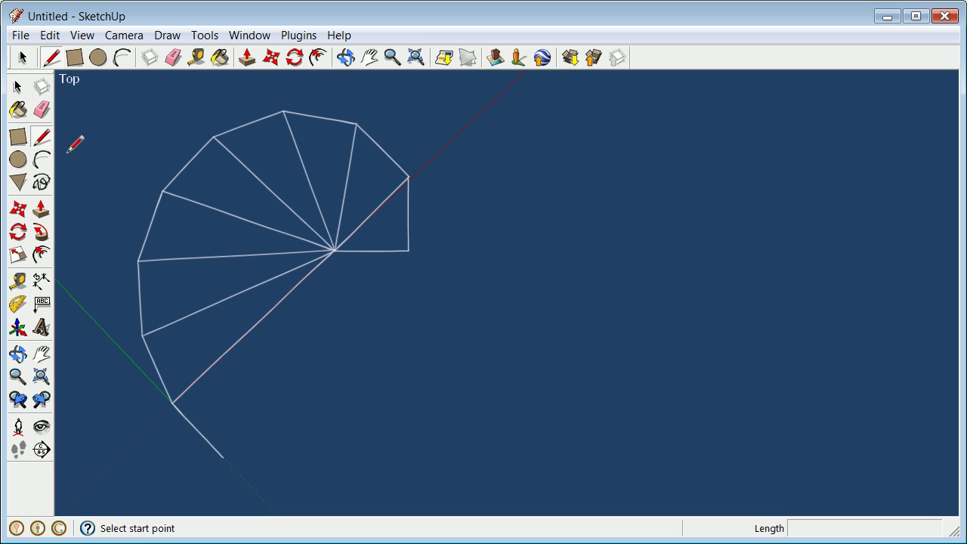
left_click(336, 247)
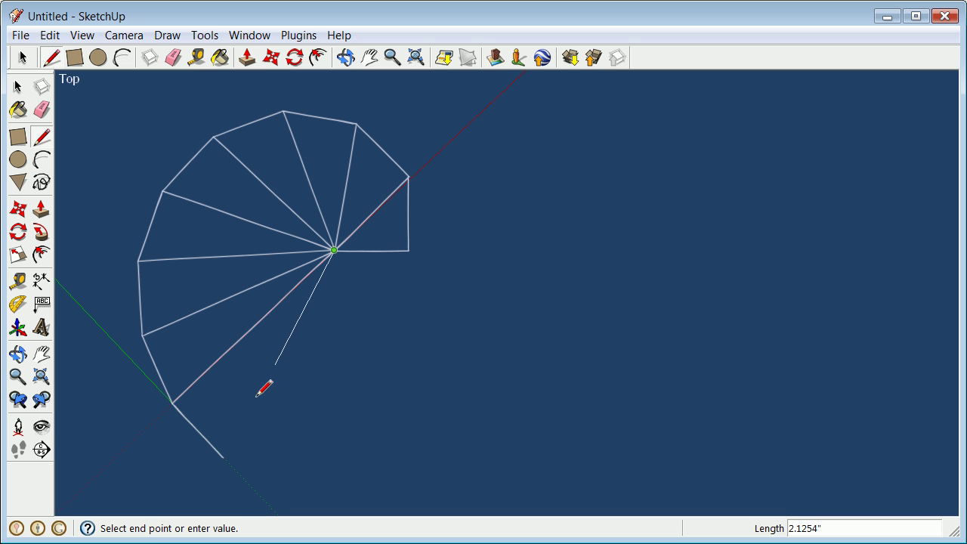
left_click(223, 457)
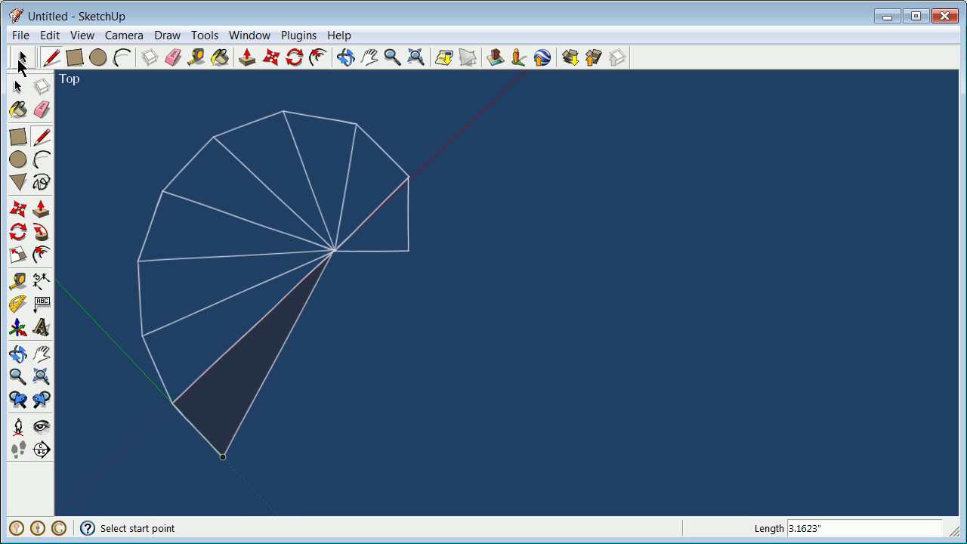
left_click(18, 88)
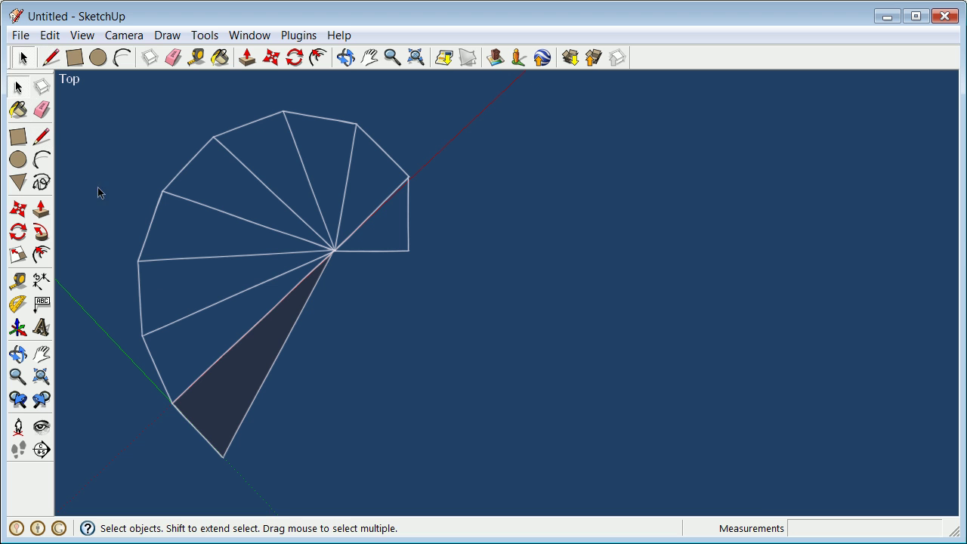
right_click(248, 371)
left_click(298, 402)
Place the axes origin at the latest triangle's outer vertex and point the red axis along its hypotenuse to the spiral's centre.
scroll(293, 397, "down", 3)
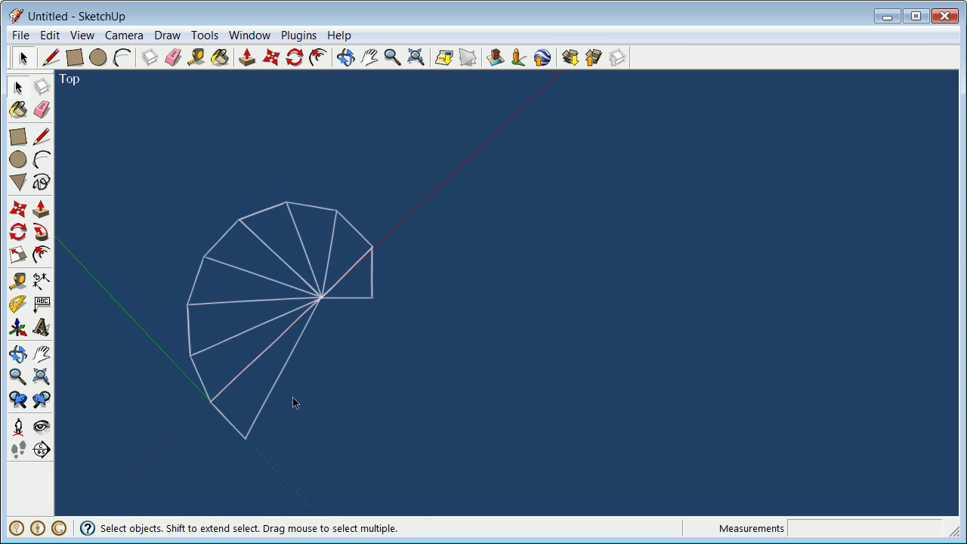
scroll(313, 482, "up", 3)
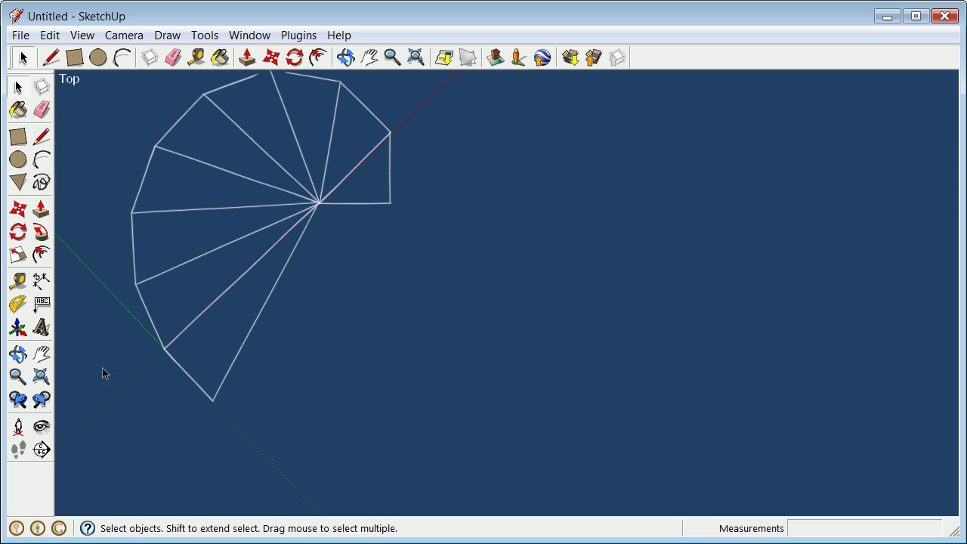
left_click(18, 327)
left_click(213, 399)
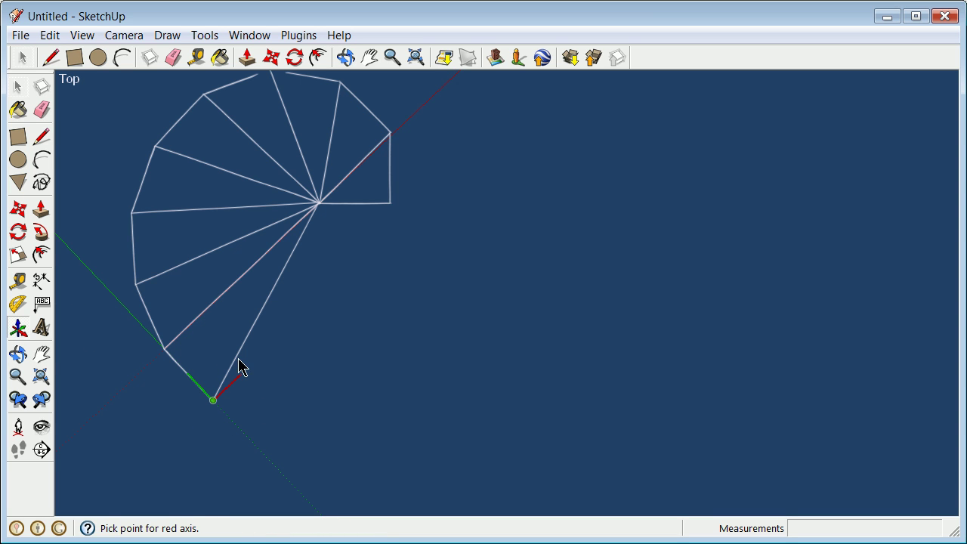
left_click(238, 354)
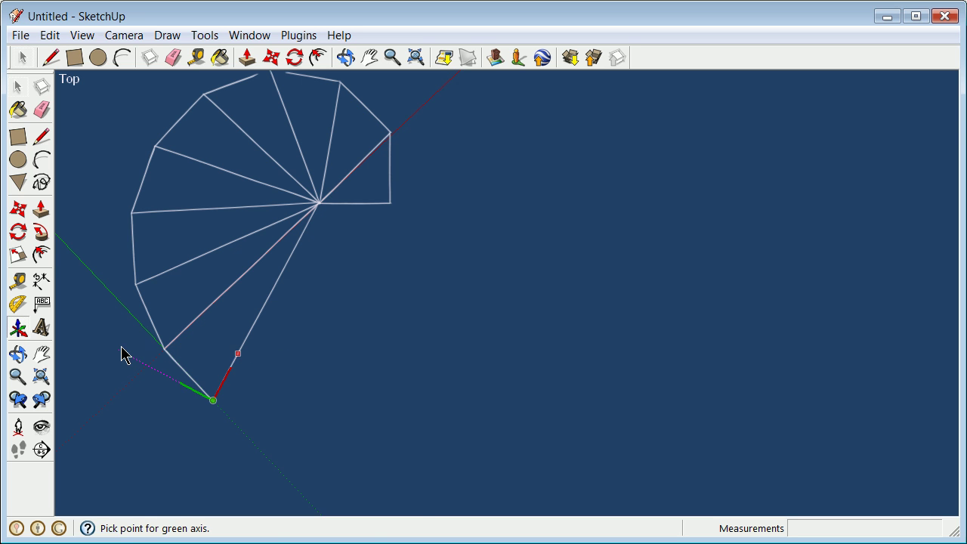
left_click(123, 354)
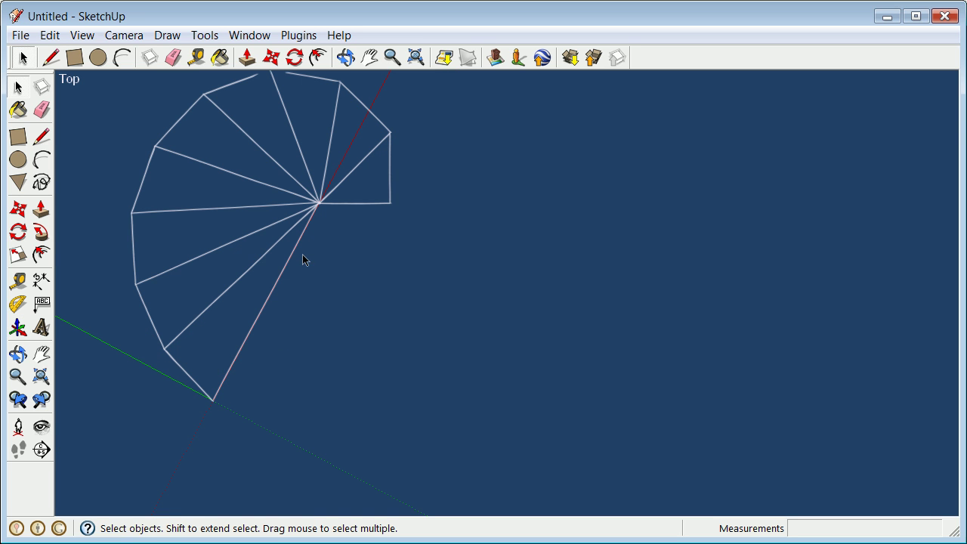
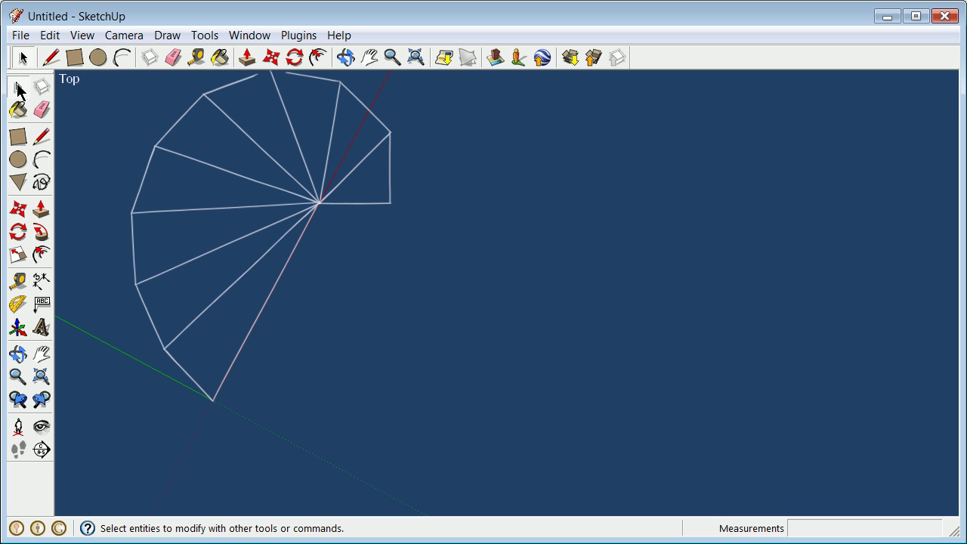
Copy the latest hypotenuse edge 1" from the origin along the negative green axis.
left_click(19, 88)
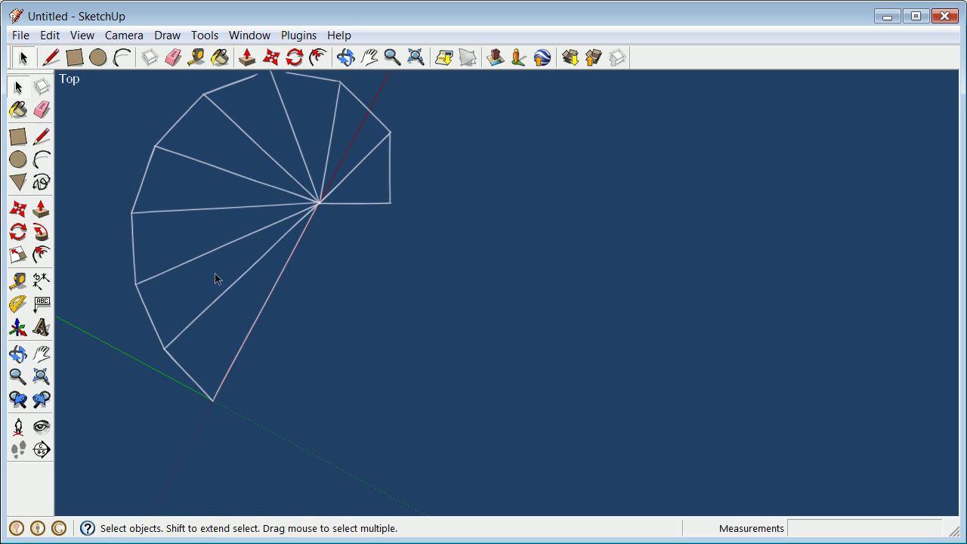
left_click(251, 326)
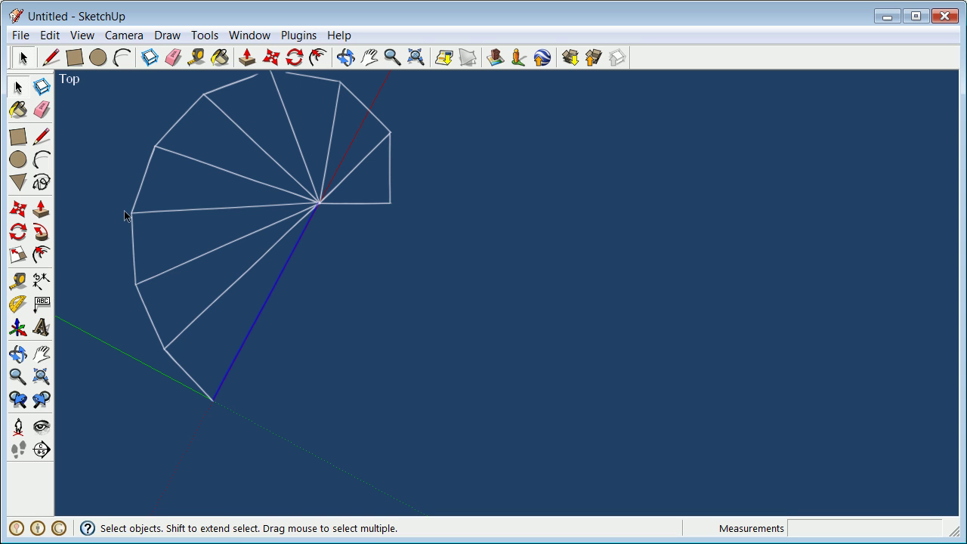
left_click(18, 211)
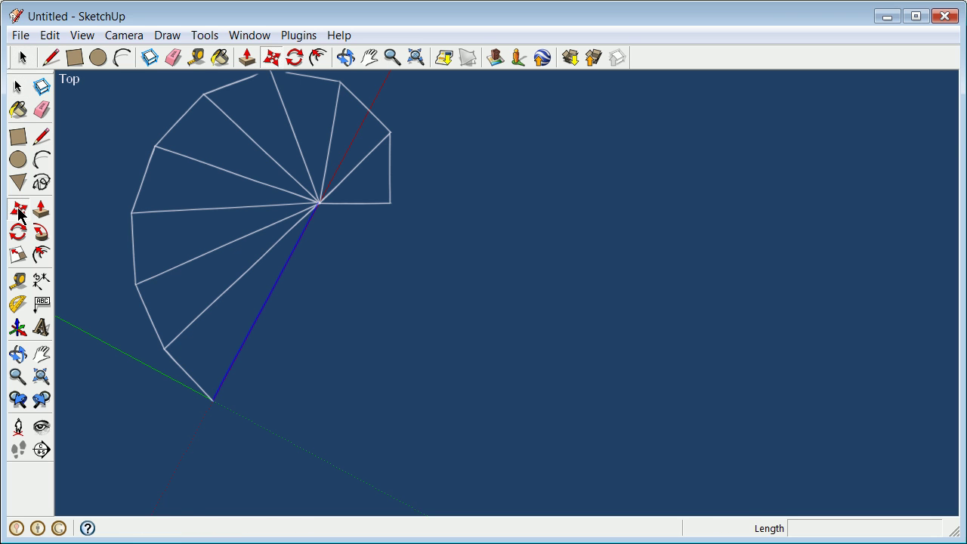
left_click(214, 400)
key("ctrl")
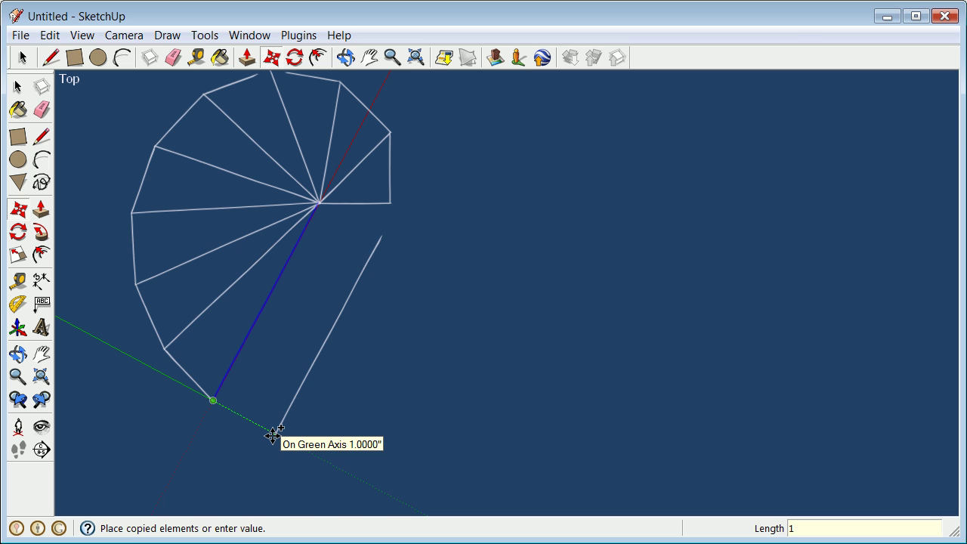
key("Return")
left_click(19, 87)
left_click(391, 287)
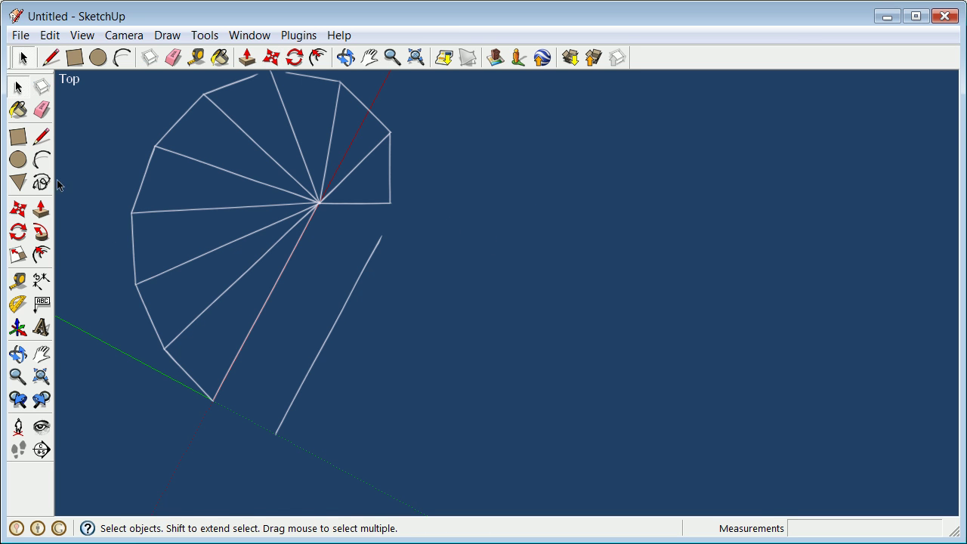
Draw an edge from the spiral's common centre to the copied edge's endpoint on the green axis.
left_click(41, 136)
left_click(319, 202)
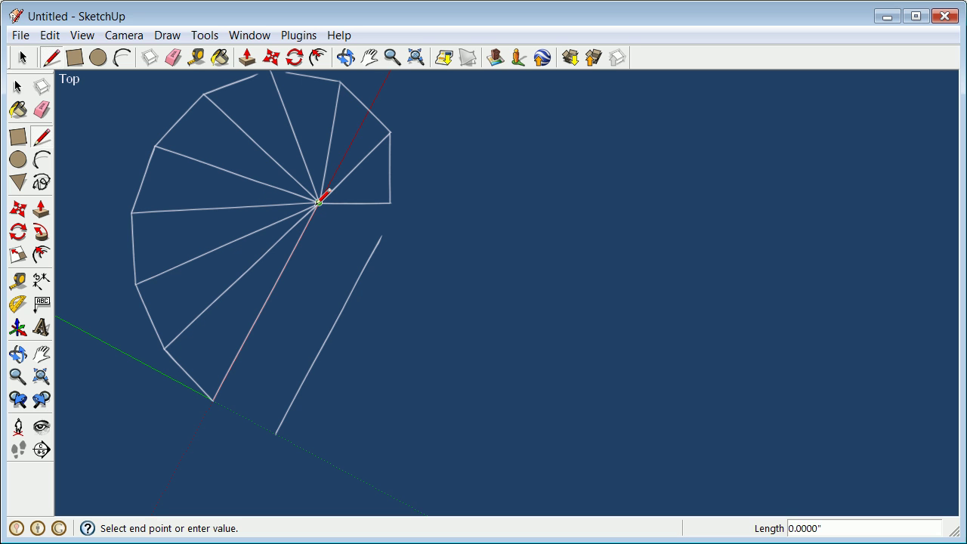
left_click(275, 433)
Erase the copied guide edge, keeping the new edge from the spiral's centre to the green axis.
left_click(16, 87)
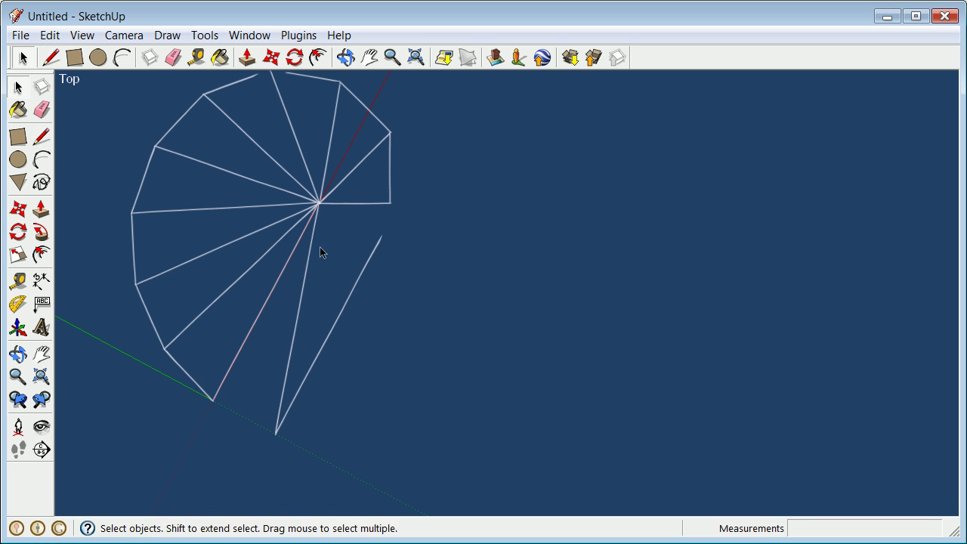
left_click(364, 274)
right_click(383, 283)
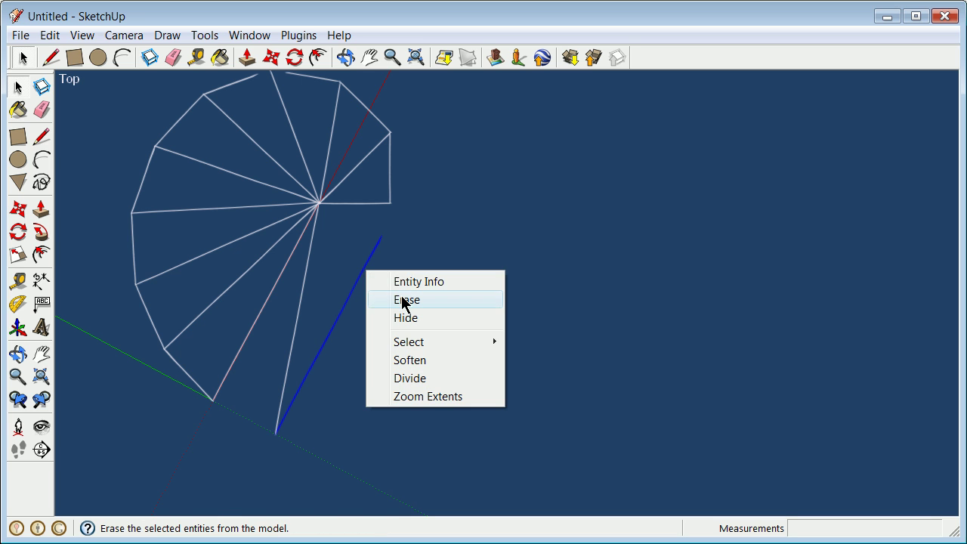
left_click(404, 299)
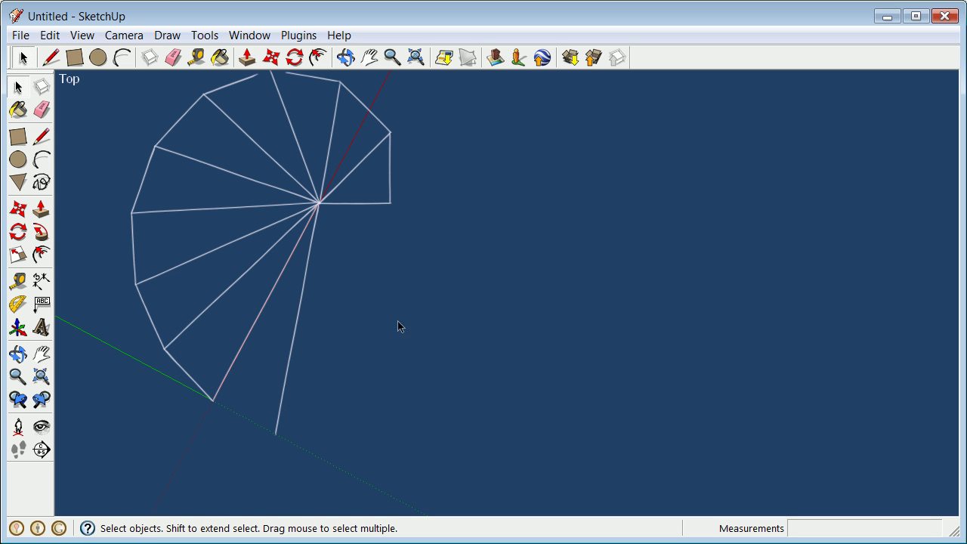
Draw the outer edge from the axes origin to the new hypotenuse's free end, and erase the resulting triangle's face.
left_click(41, 136)
left_click(213, 400)
left_click(277, 432)
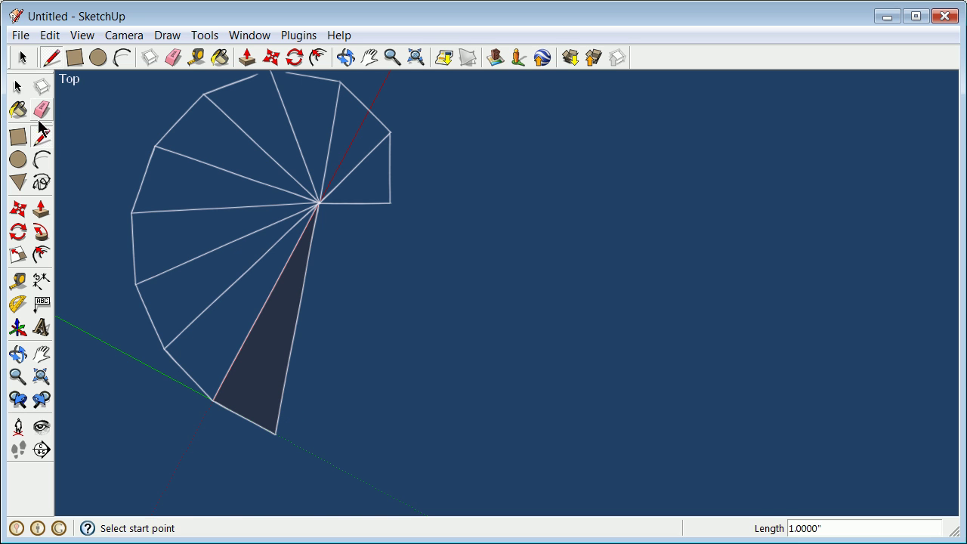
left_click(18, 87)
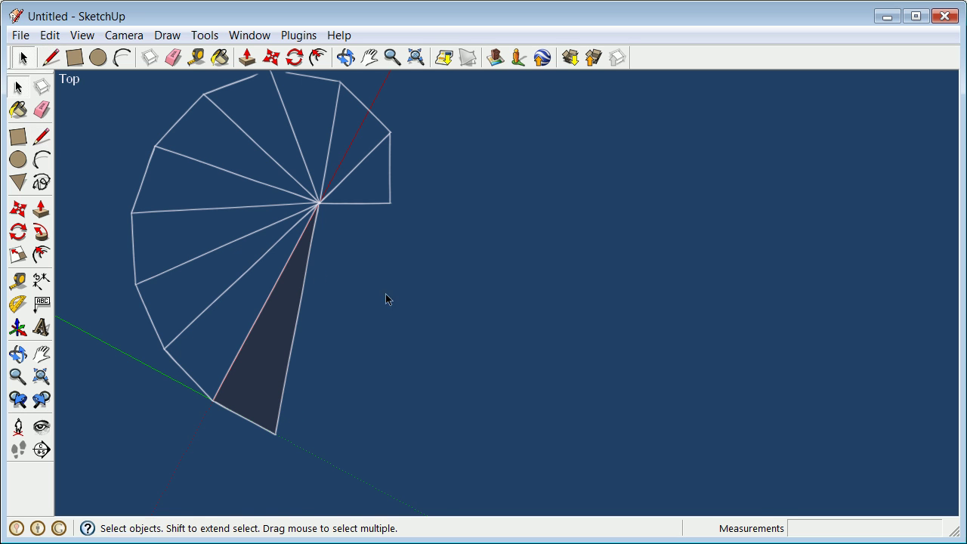
right_click(281, 310)
left_click(339, 337)
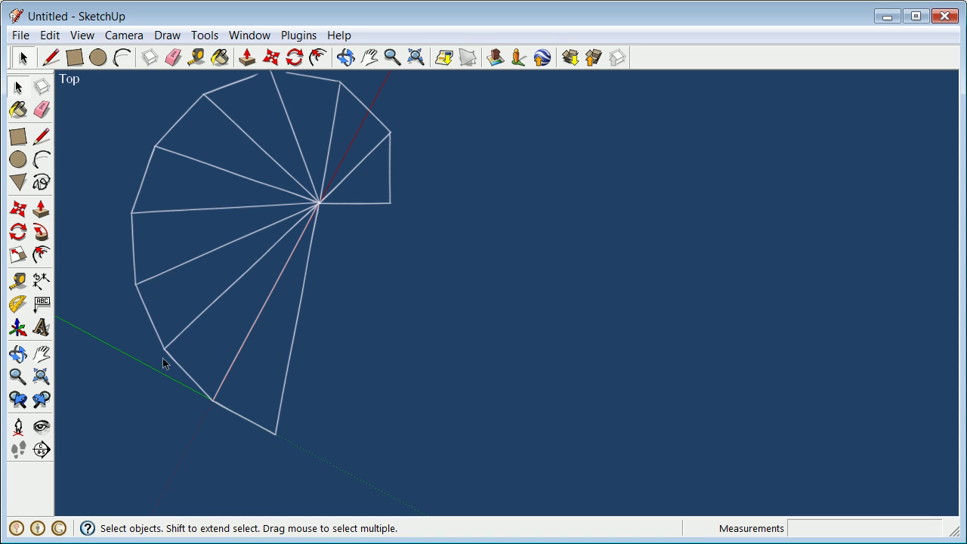
Move the axes origin to the latest triangle's outer vertex and align the red axis with its hypotenuse toward the spiral's centre.
left_click(18, 327)
left_click(287, 400)
left_click(283, 396)
left_click(209, 430)
Draw a 1" edge from the axes origin along the negative green axis.
left_click(42, 137)
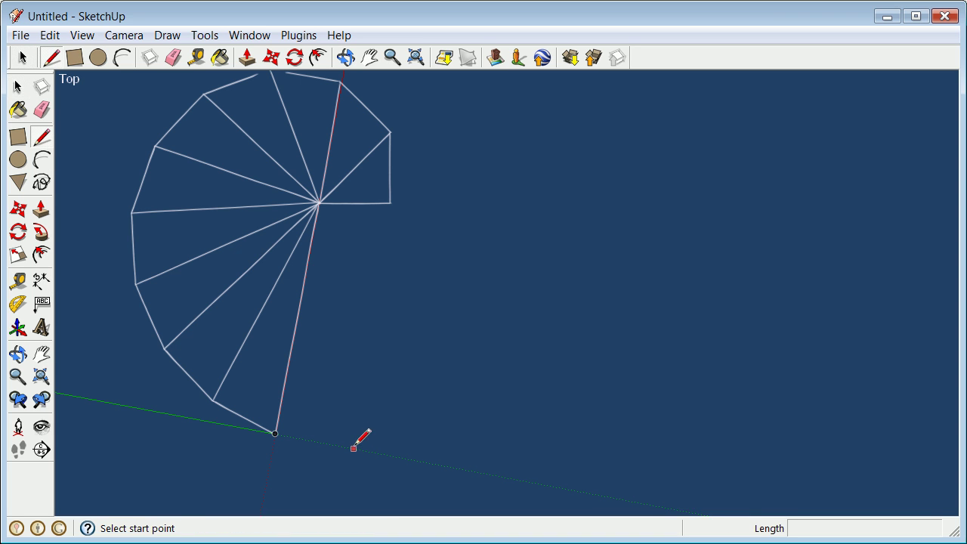
left_click(275, 433)
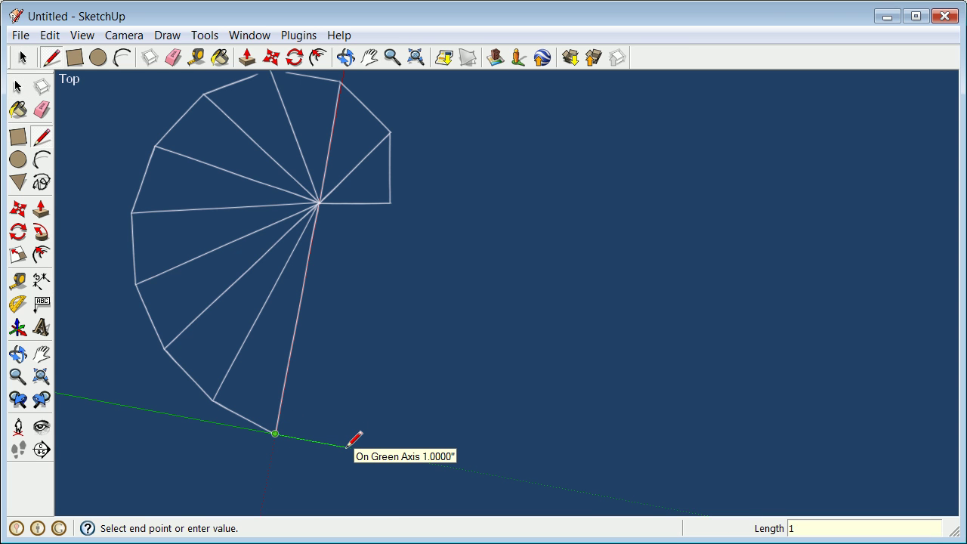
key("Return")
key("space")
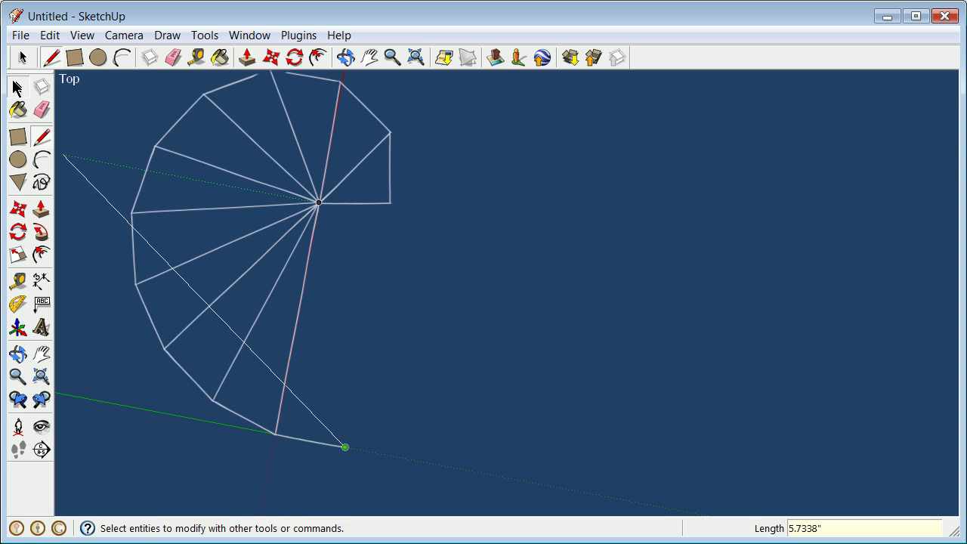
Connect the spiral's centre to the new outer edge's free end and erase the face of the closed triangle.
left_click(43, 135)
left_click(318, 202)
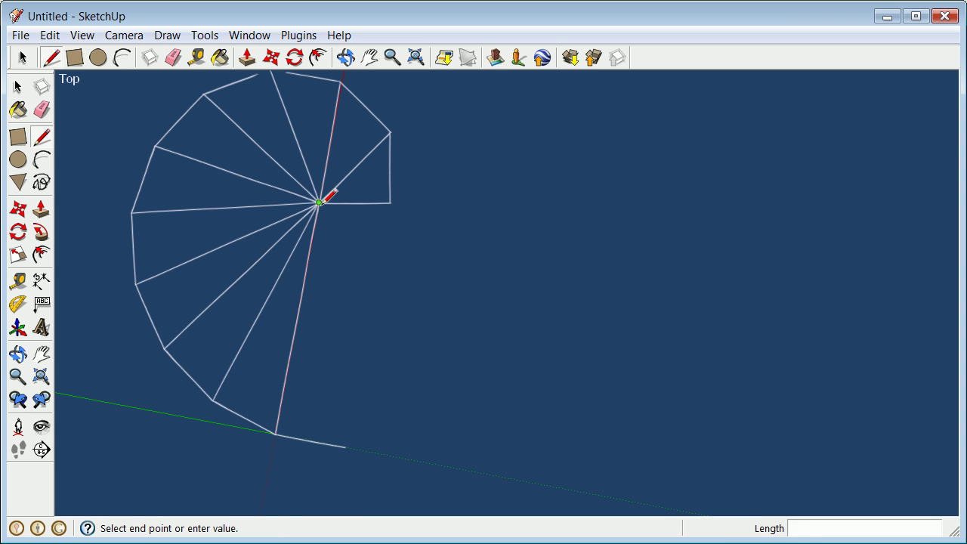
left_click(344, 446)
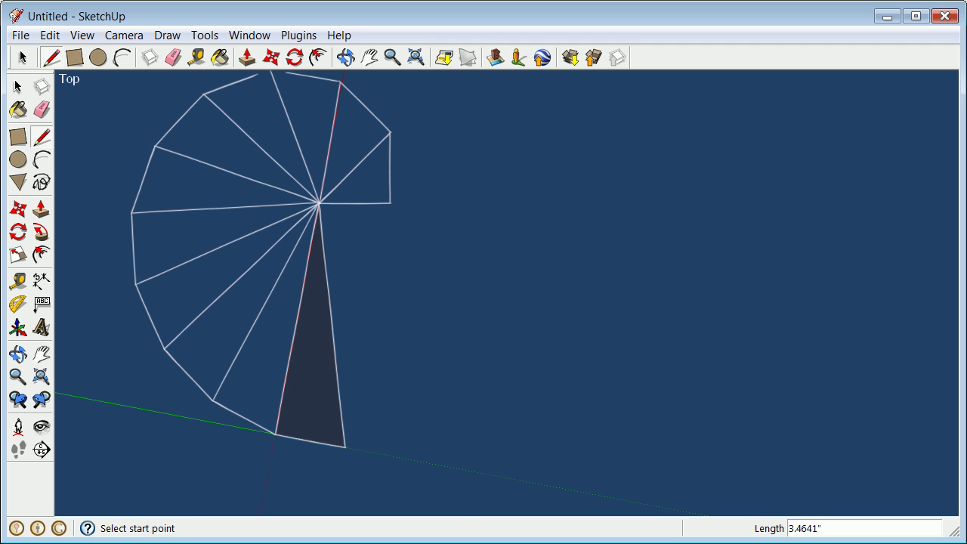
left_click(20, 88)
left_click(309, 346)
right_click(309, 346)
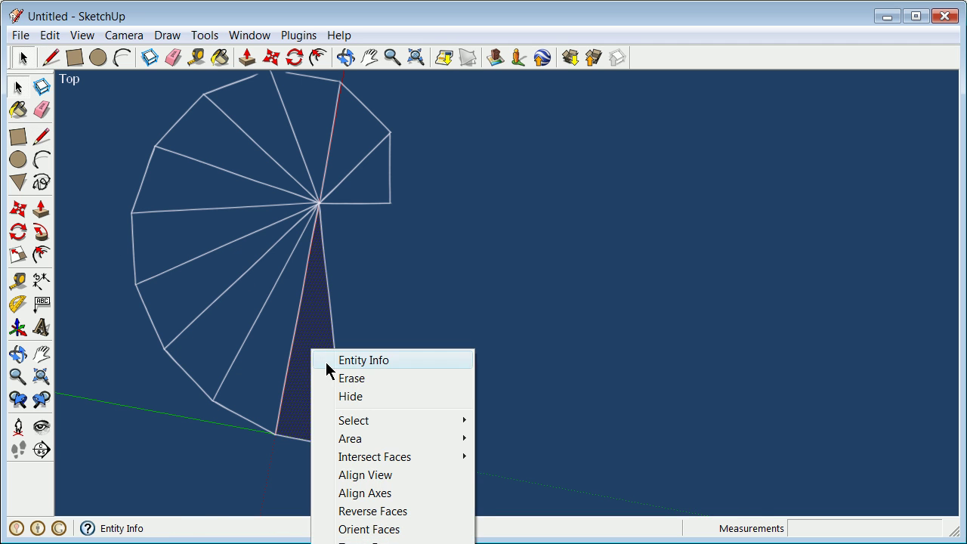
left_click(355, 378)
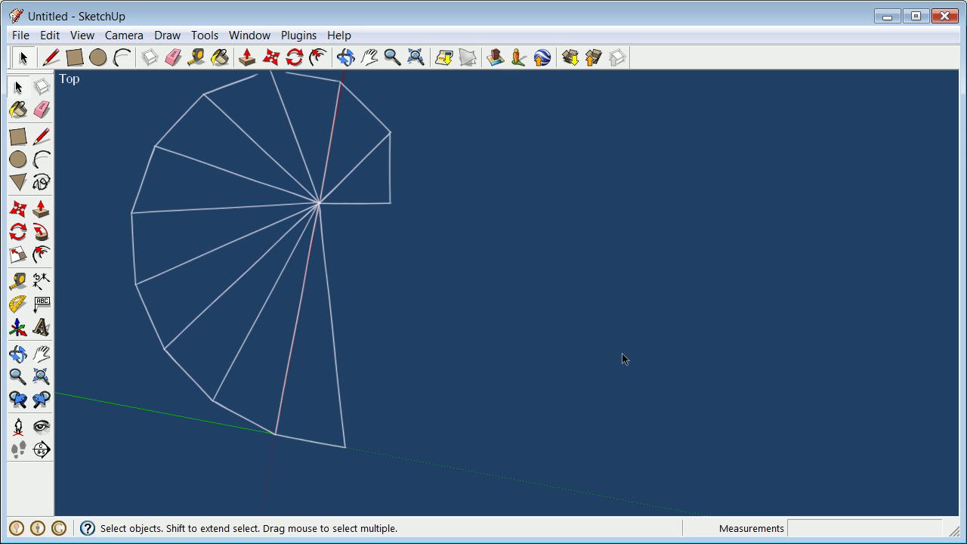
Place the axes origin at the newest outer vertex with the red axis running along the latest hypotenuse toward the centre.
left_click(14, 332)
left_click(345, 447)
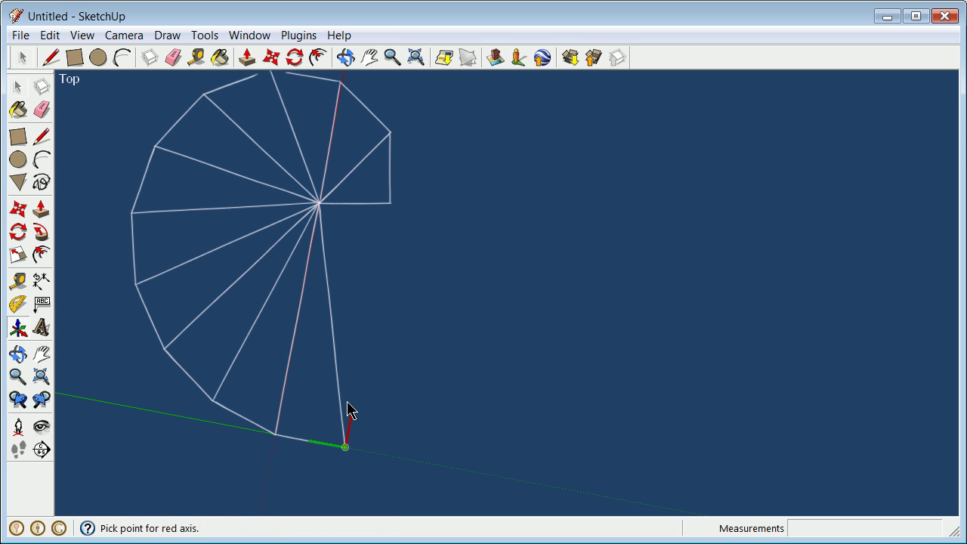
left_click(339, 391)
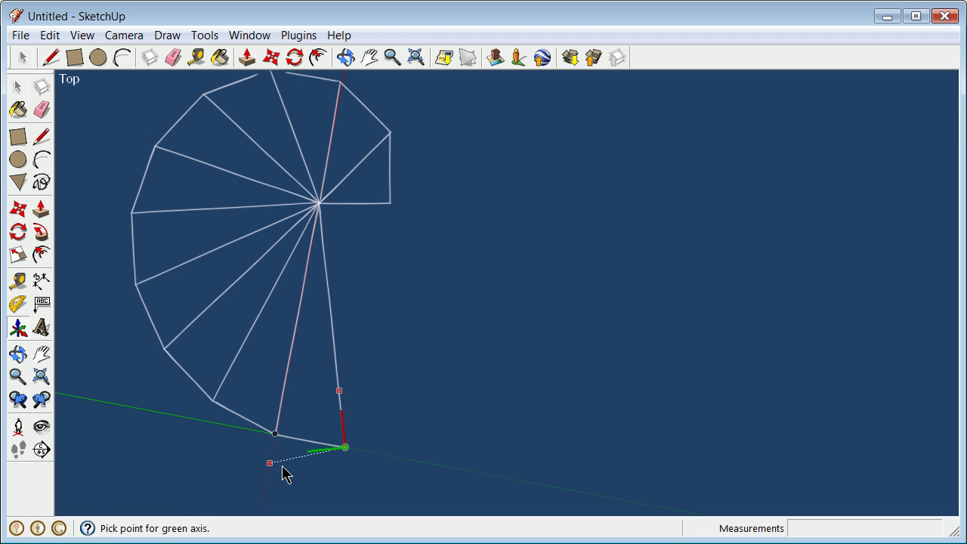
left_click(213, 464)
Draw the next outer edge from the axes origin, 1" long in the negative green direction.
left_click(39, 136)
left_click(350, 447)
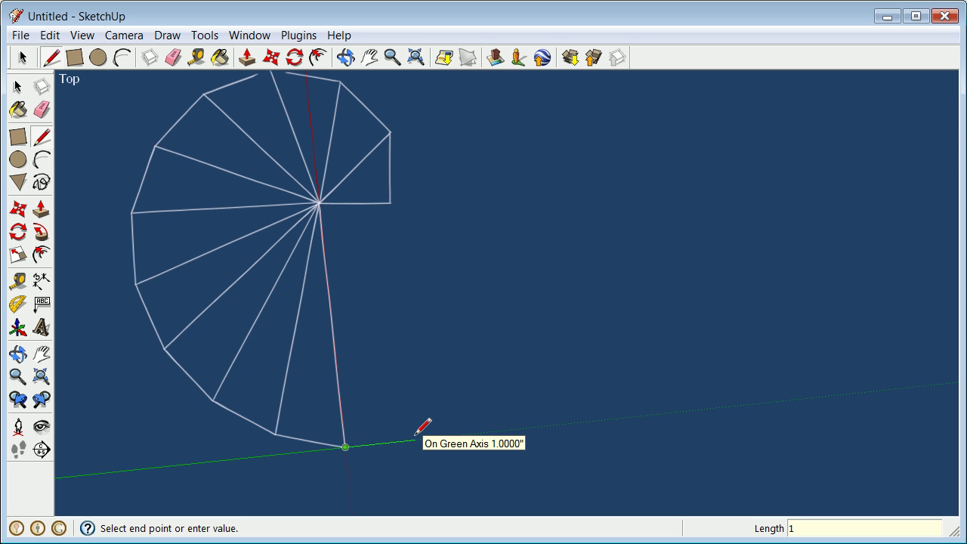
type("1")
key("Return")
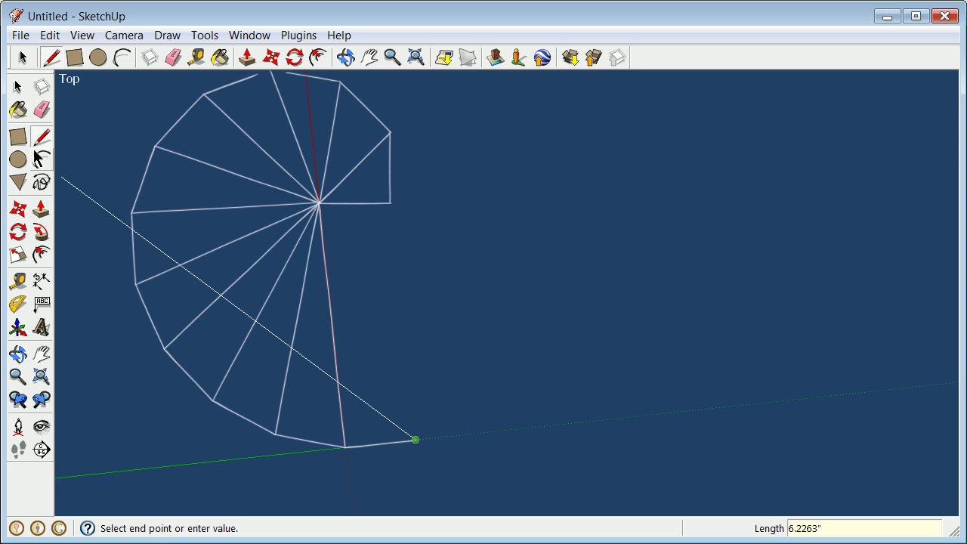
left_click(18, 87)
Close the triangle with an edge from the common centre to the outer edge's free end, and erase its face.
left_click(41, 136)
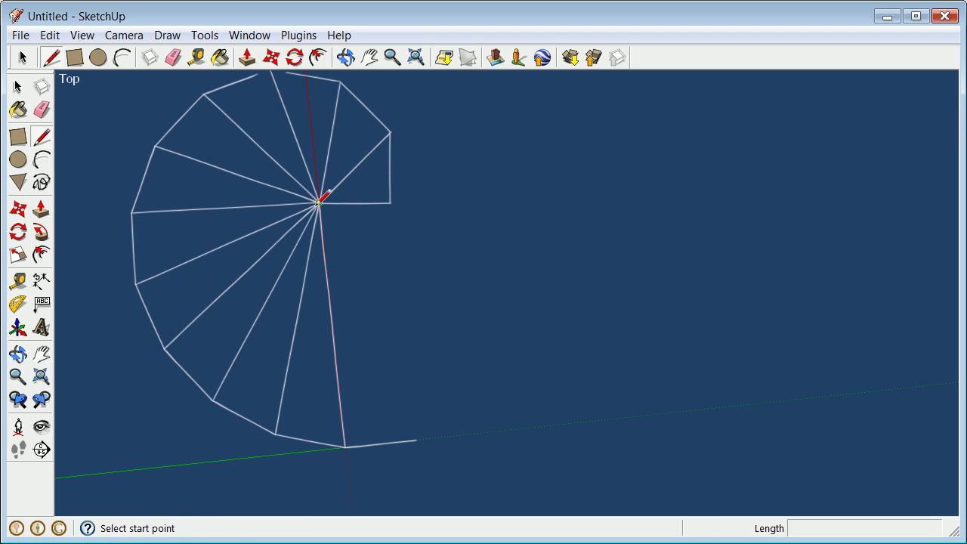
left_click(318, 202)
left_click(415, 439)
left_click(18, 87)
right_click(356, 338)
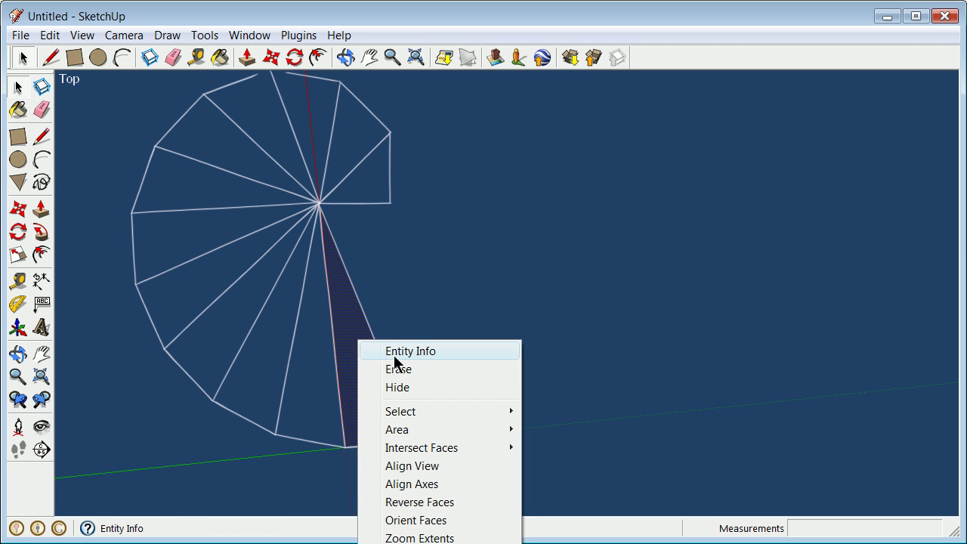
left_click(406, 370)
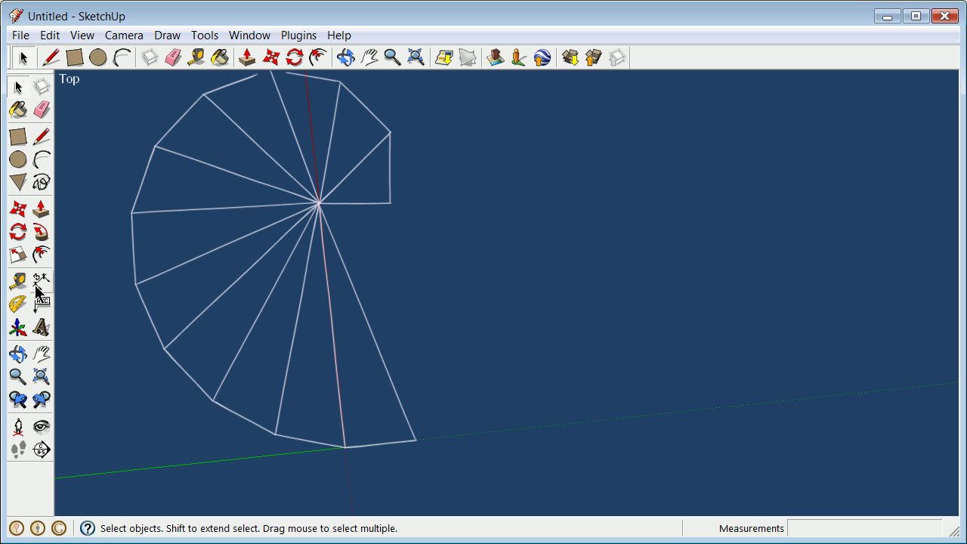
left_click(18, 327)
left_click(425, 443)
left_click(489, 355)
left_click(334, 329)
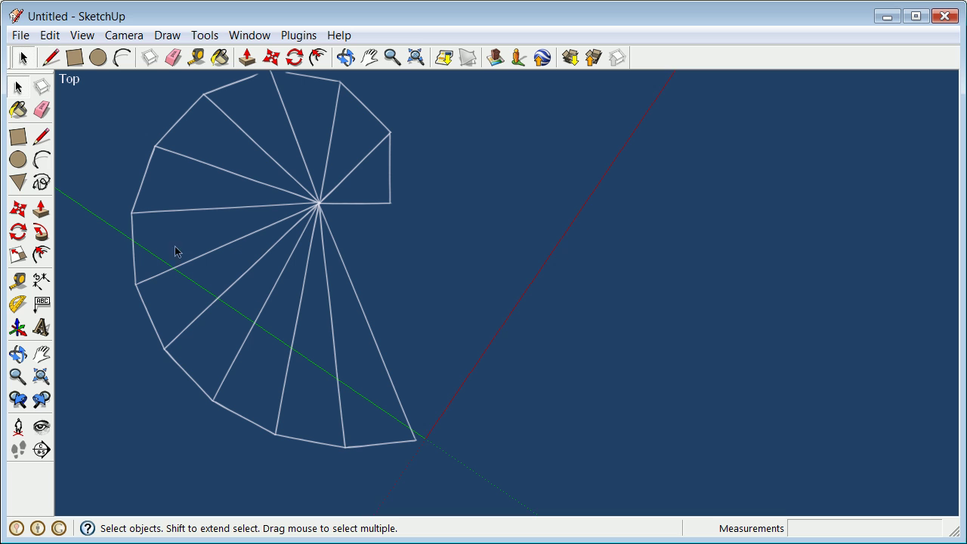
Set the axes origin on the last triangle's outer vertex and point the red axis along its hypotenuse to the spiral's centre.
left_click(18, 328)
left_click(425, 446)
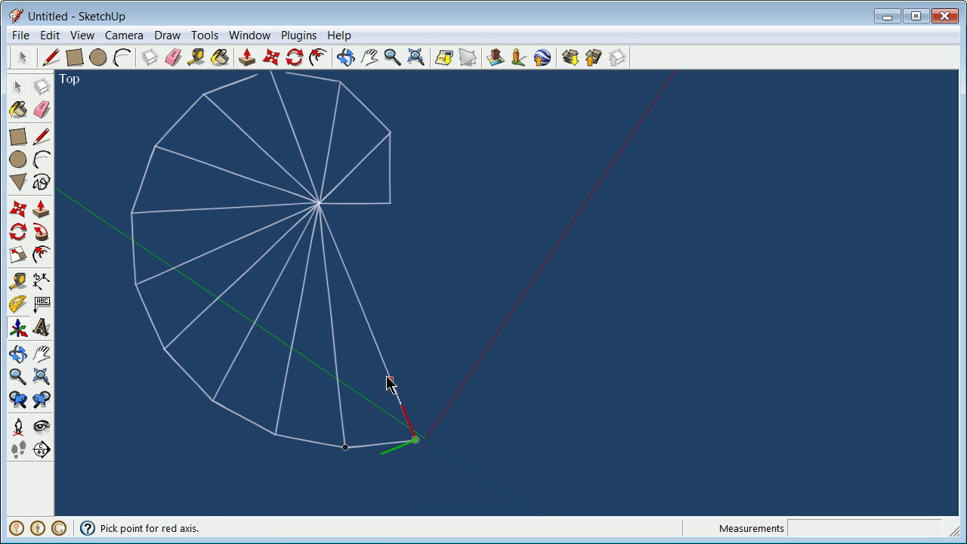
left_click(387, 377)
left_click(312, 484)
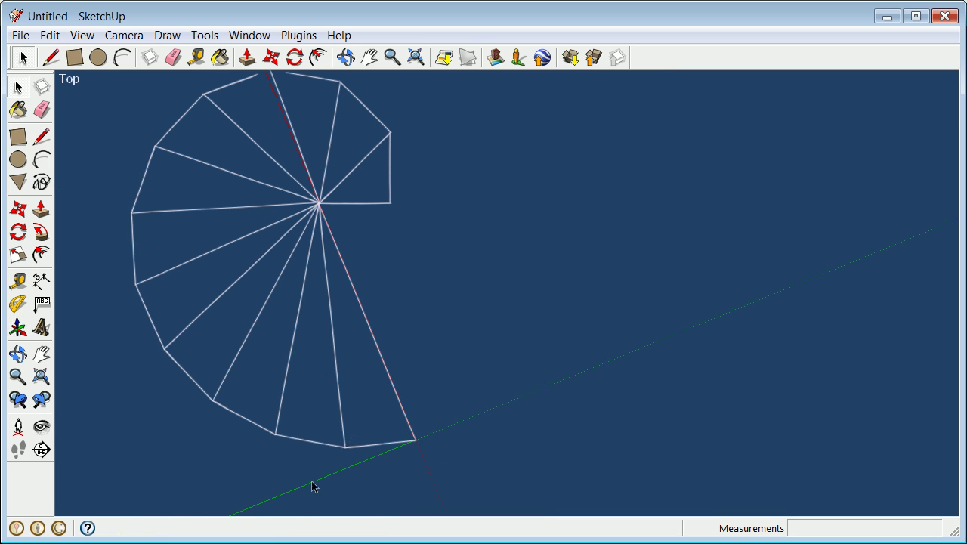
Draw a 1" outer edge from the axes origin along the negative green axis.
left_click(41, 136)
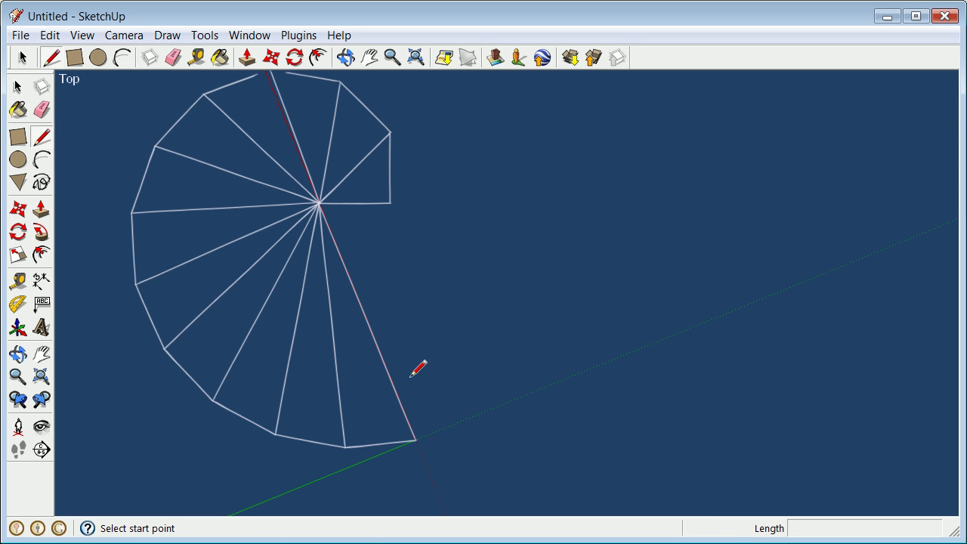
left_click(417, 438)
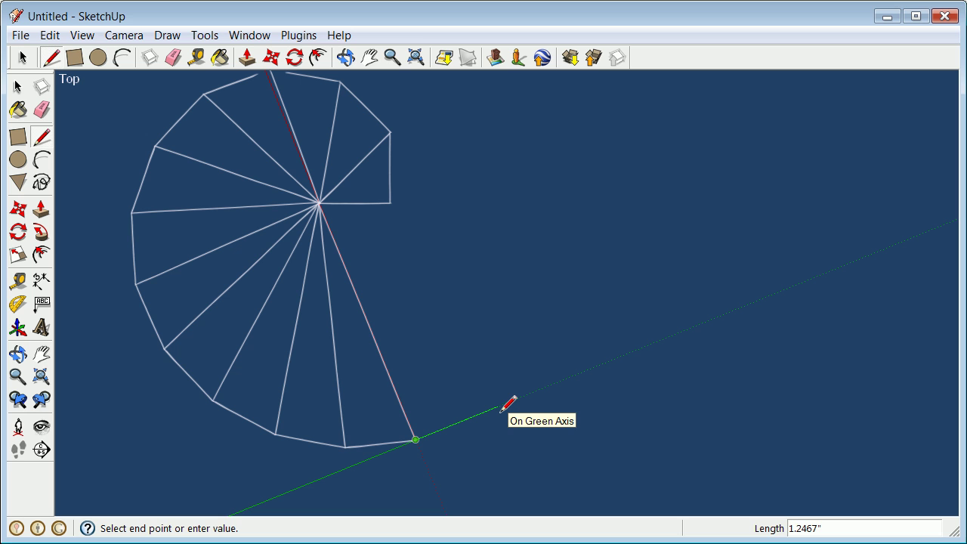
left_click(481, 412)
key("space")
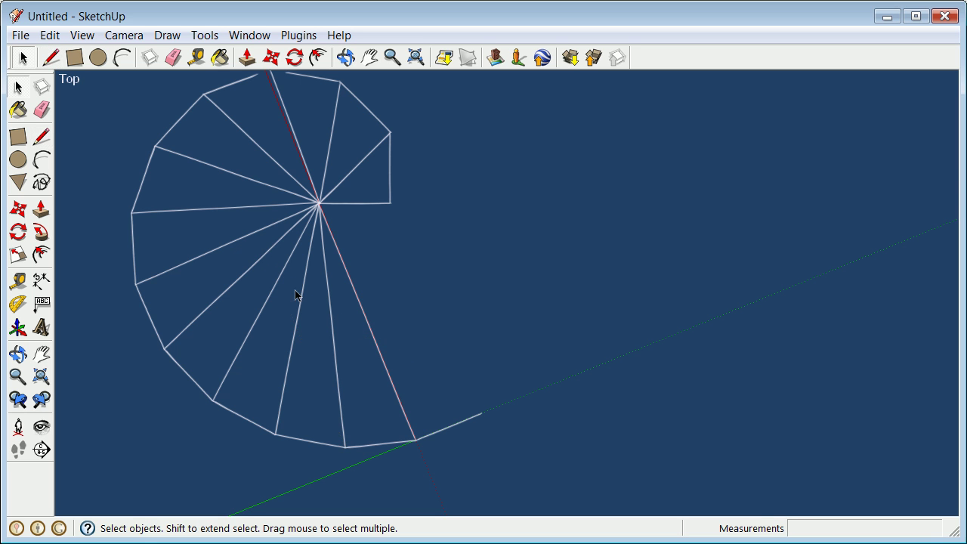
Draw the hypotenuse from the spiral's centre to the new outer edge's free end, and erase the triangle's face.
left_click(41, 136)
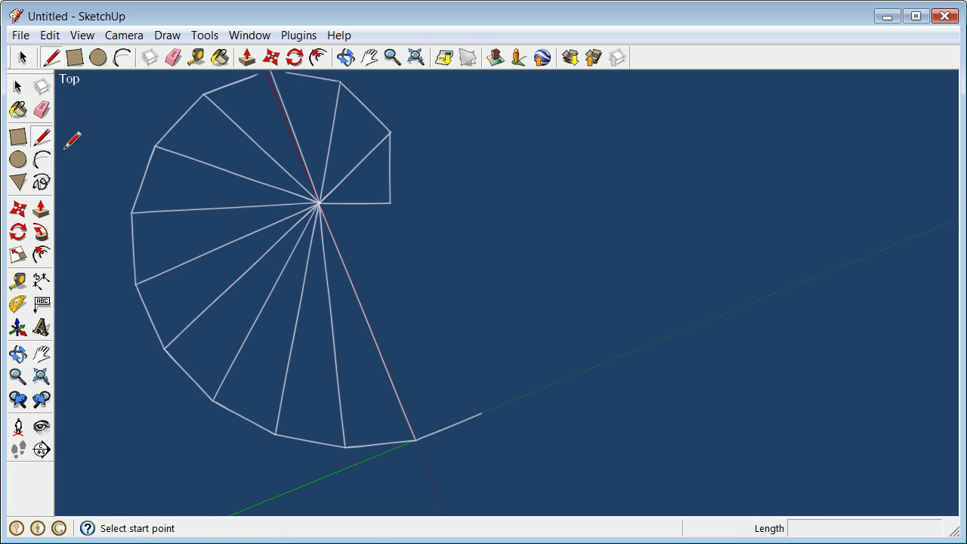
left_click(320, 203)
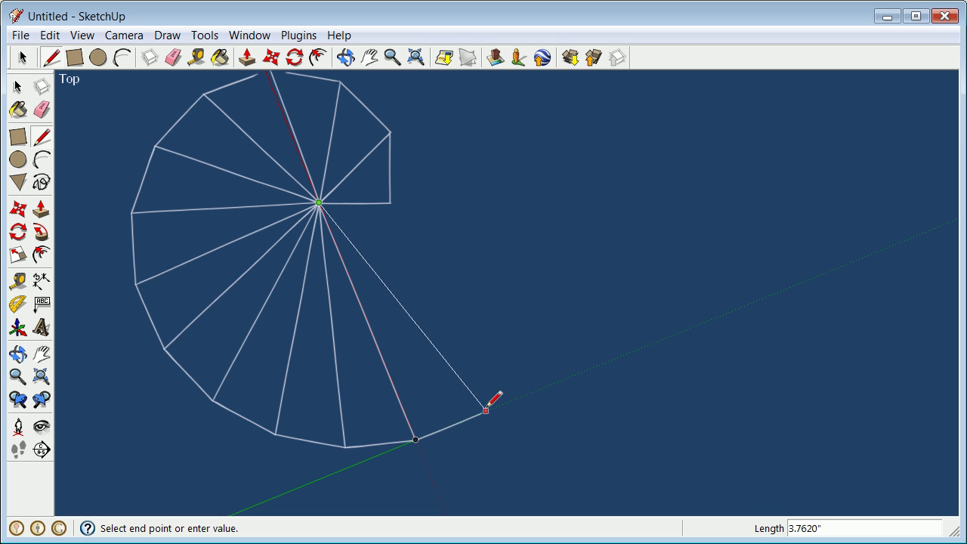
left_click(482, 413)
left_click(20, 92)
left_click(398, 333)
right_click(398, 333)
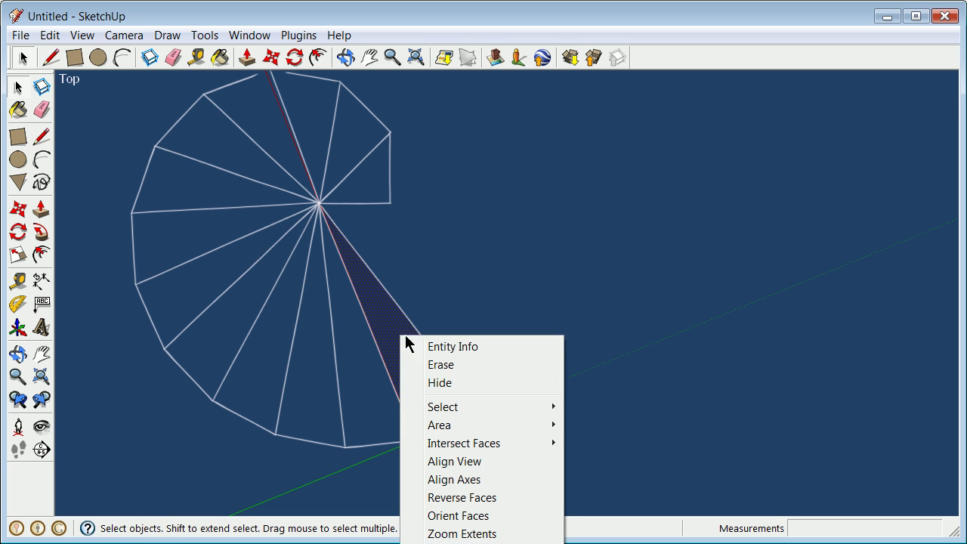
left_click(447, 365)
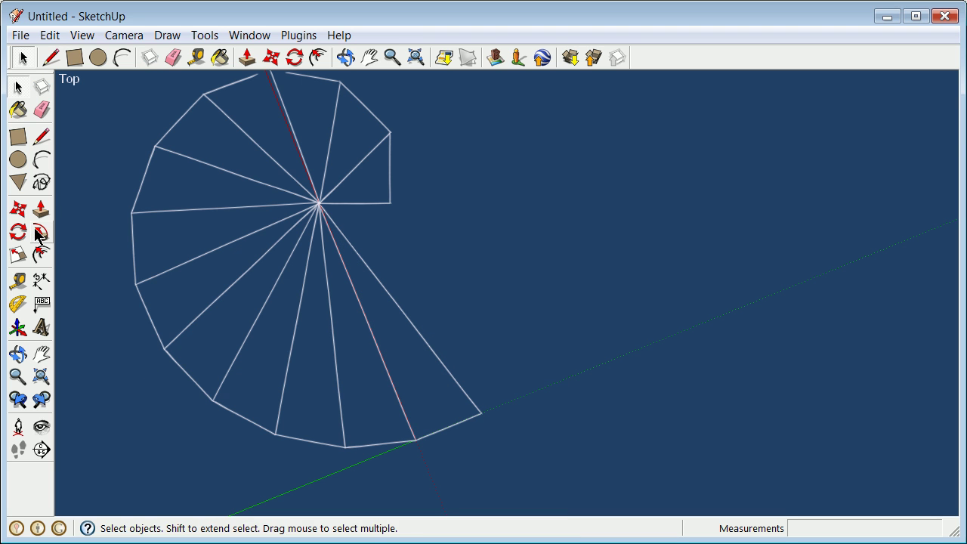
Realign the axes with the origin at the newest outer vertex and the red axis along the latest hypotenuse toward the centre.
left_click(18, 327)
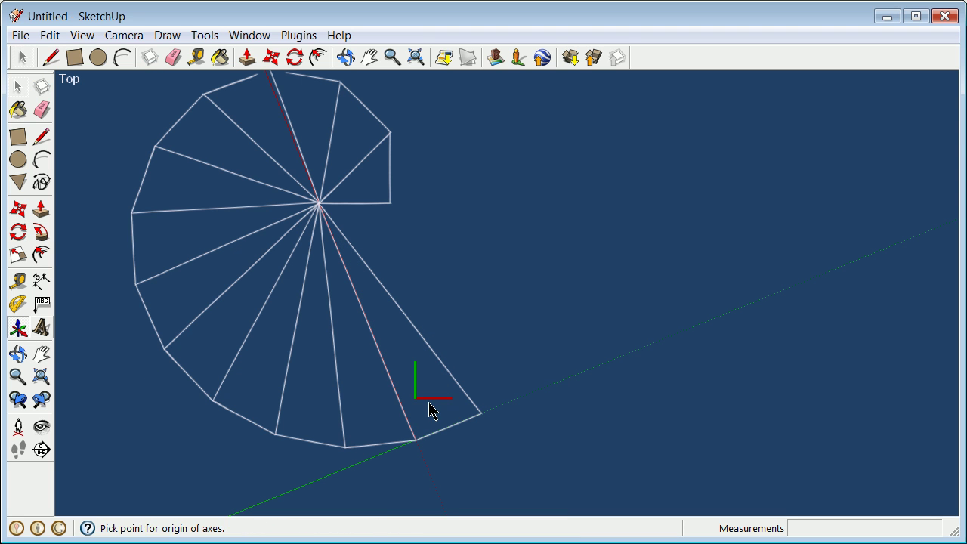
left_click(482, 412)
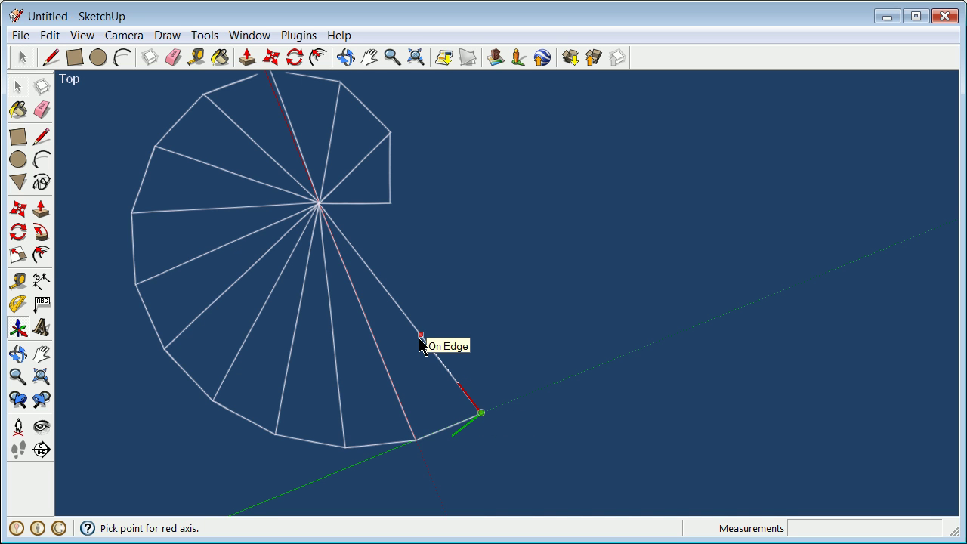
left_click(420, 337)
left_click(424, 462)
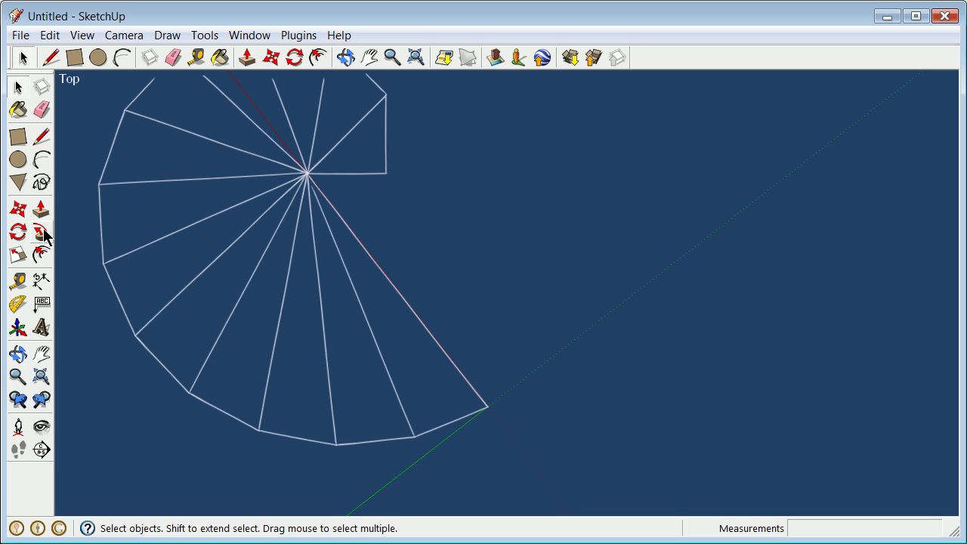
Draw a 1" outer edge from the axes origin along the negative green axis.
left_click(42, 137)
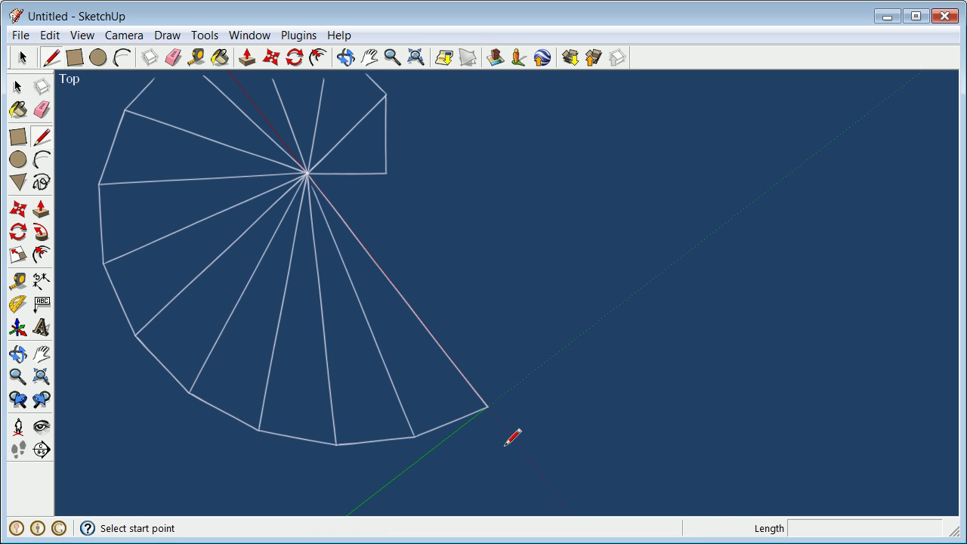
left_click(487, 407)
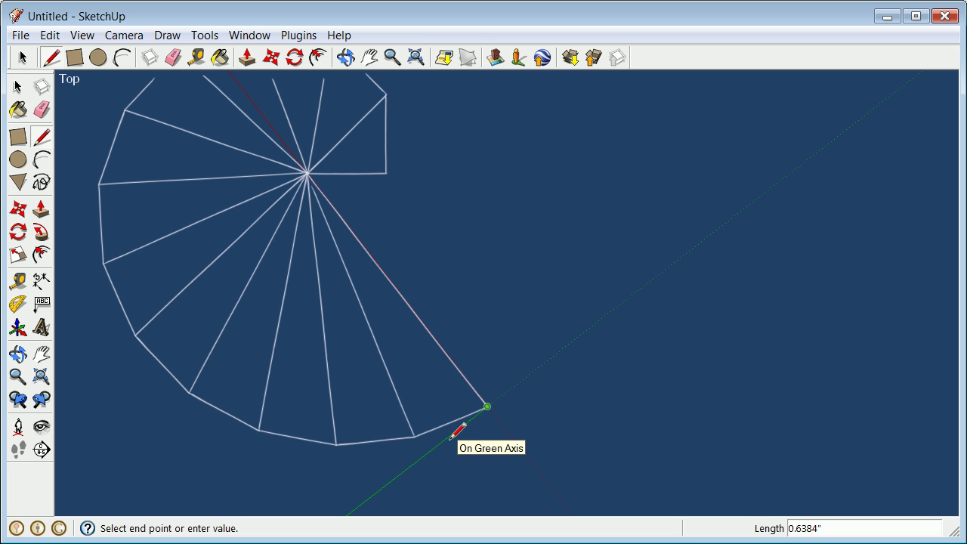
type("-1")
key("Return")
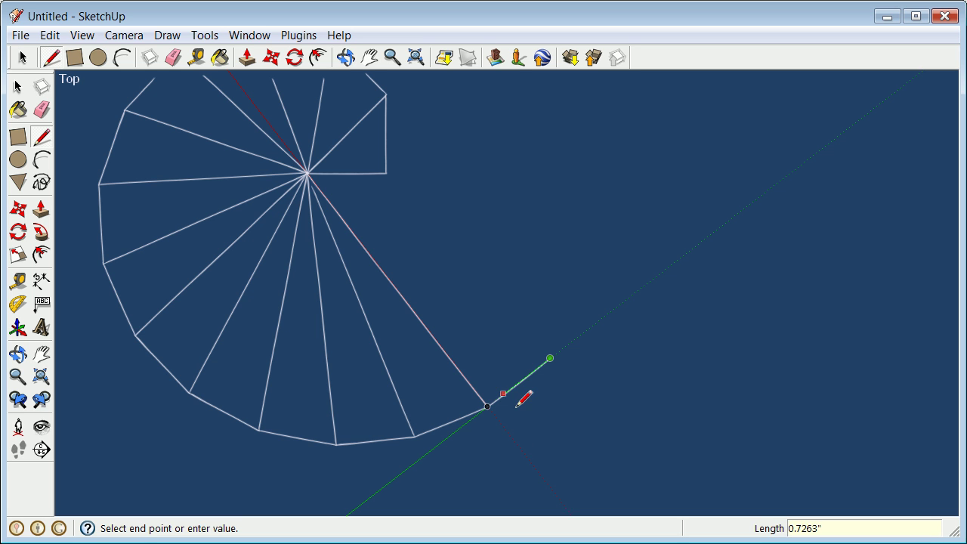
key("space")
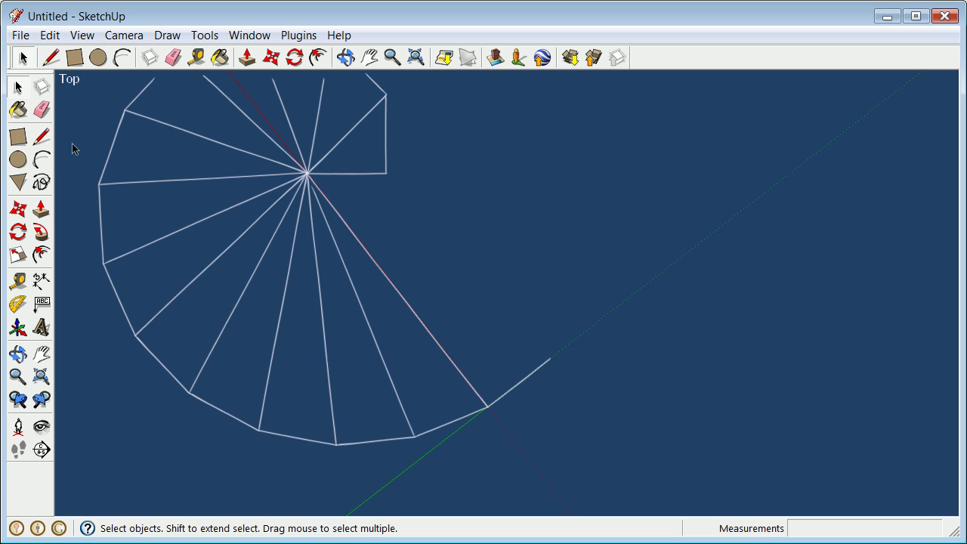
Draw the hypotenuse from the spiral's centre to the new outer edge's free end, and erase the triangle's face.
left_click(42, 136)
left_click(307, 173)
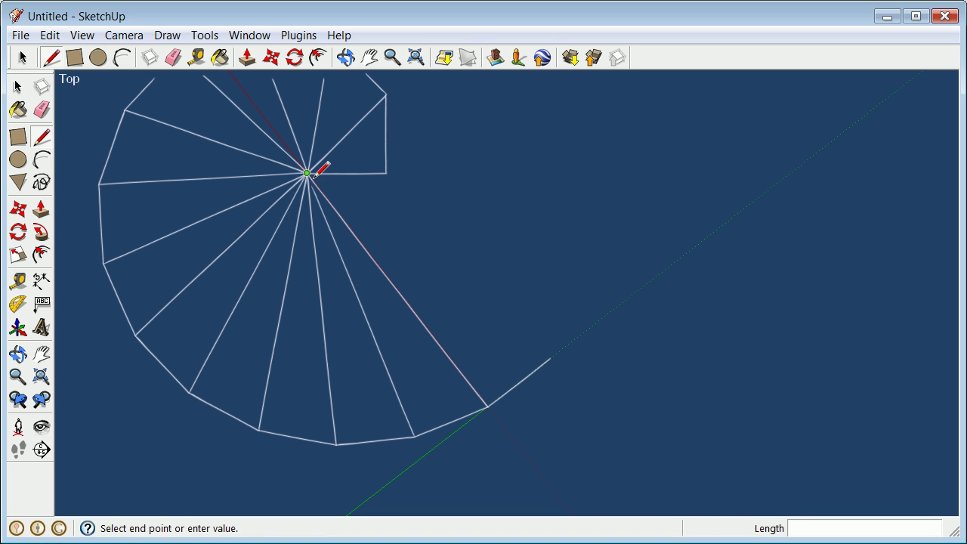
left_click(551, 357)
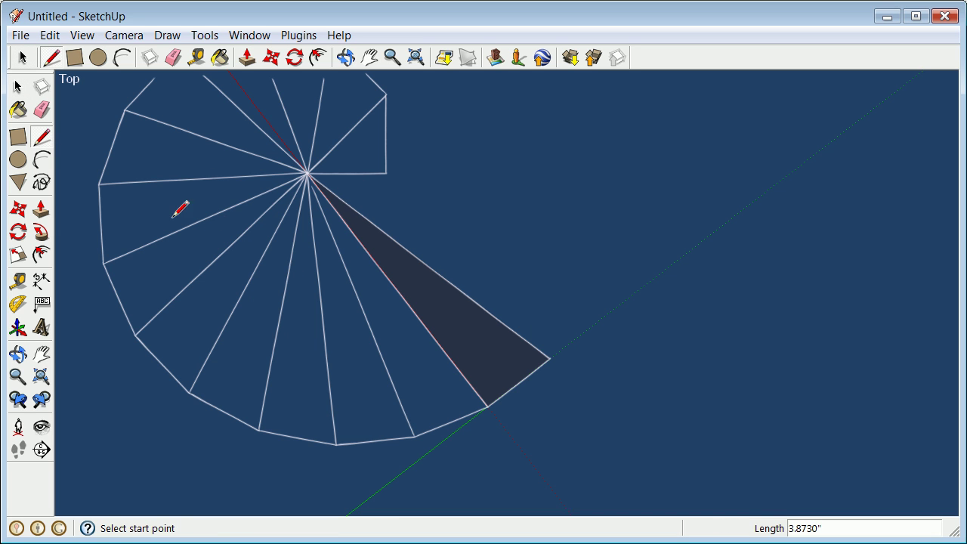
left_click(18, 87)
right_click(479, 348)
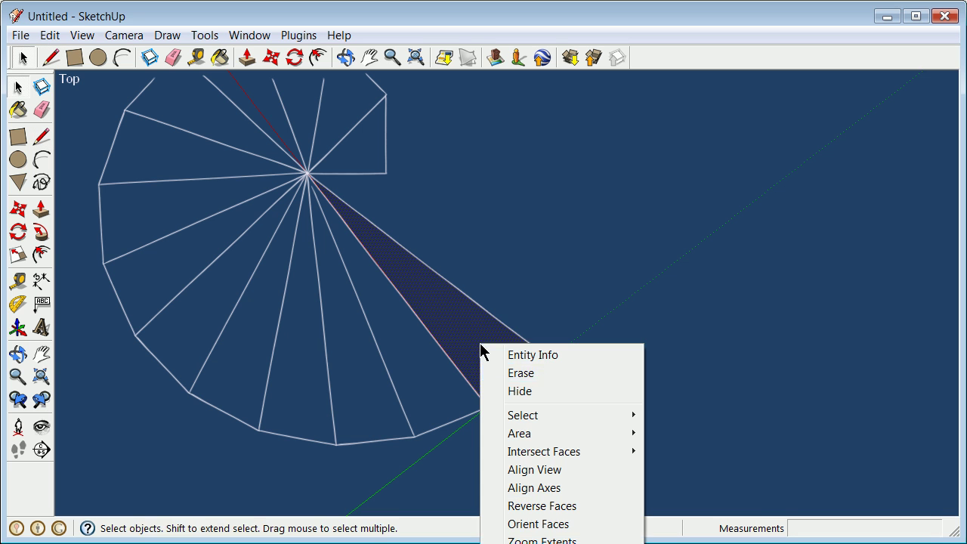
left_click(553, 376)
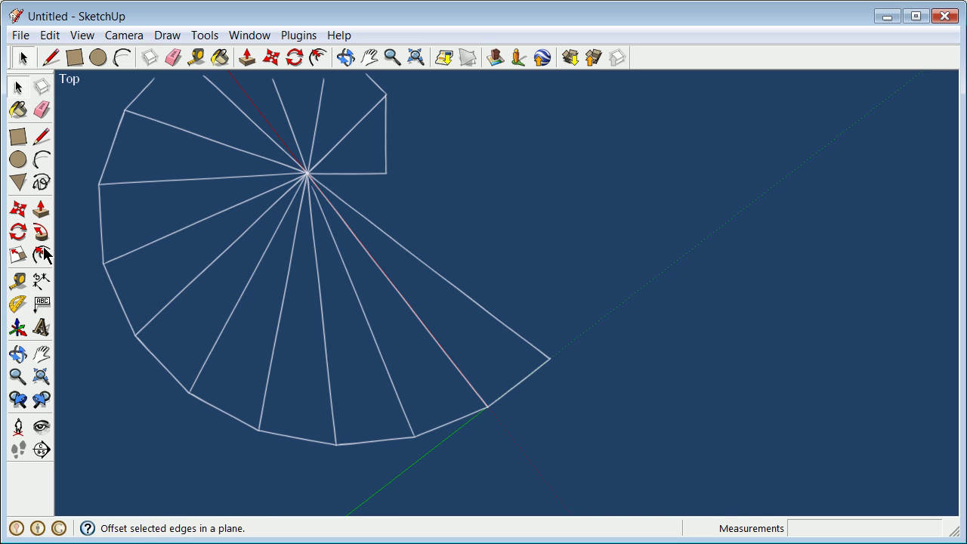
Realign the axes with the origin at the newest outer vertex and the red axis along the latest hypotenuse toward the centre.
left_click(17, 327)
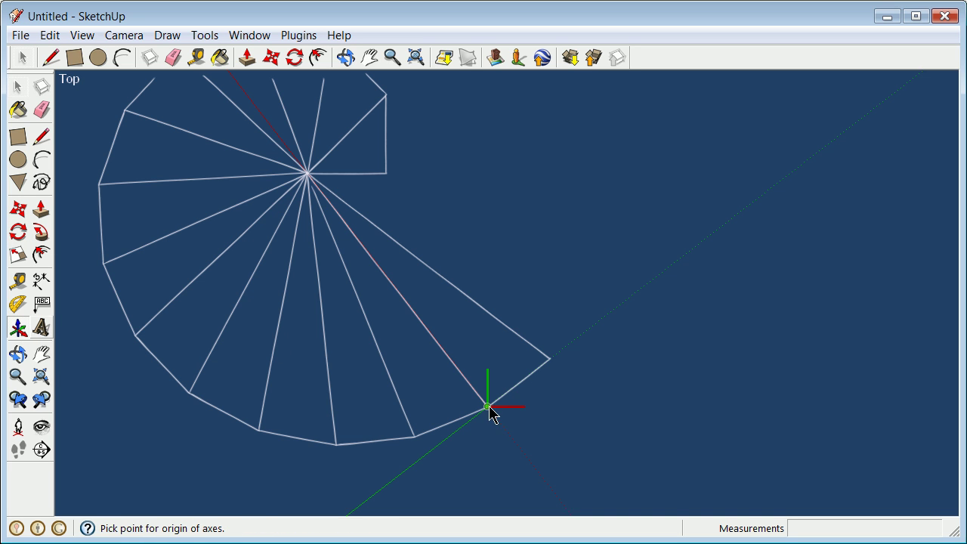
left_click(536, 349)
left_click(524, 339)
left_click(469, 459)
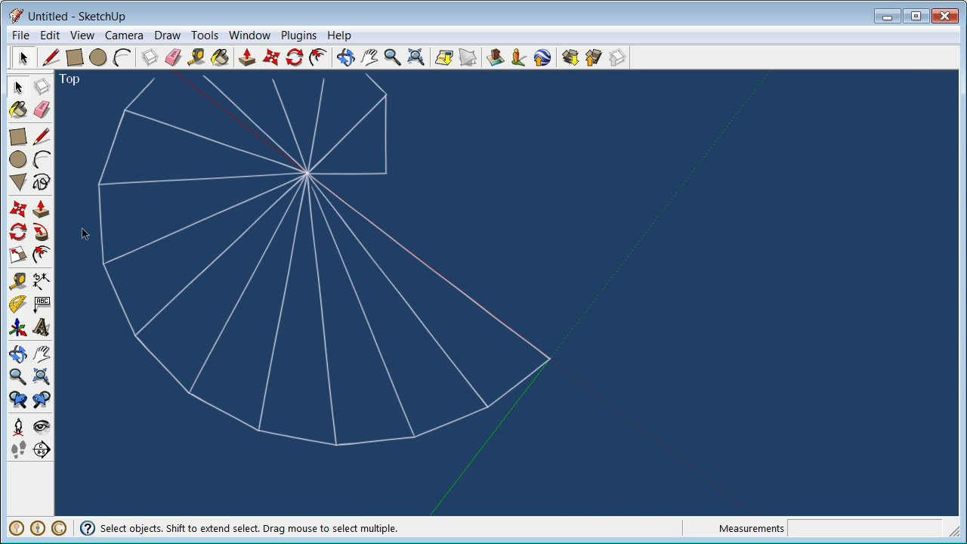
Add the next 1" outer edge, starting at the axes origin and following the negative green axis.
left_click(41, 138)
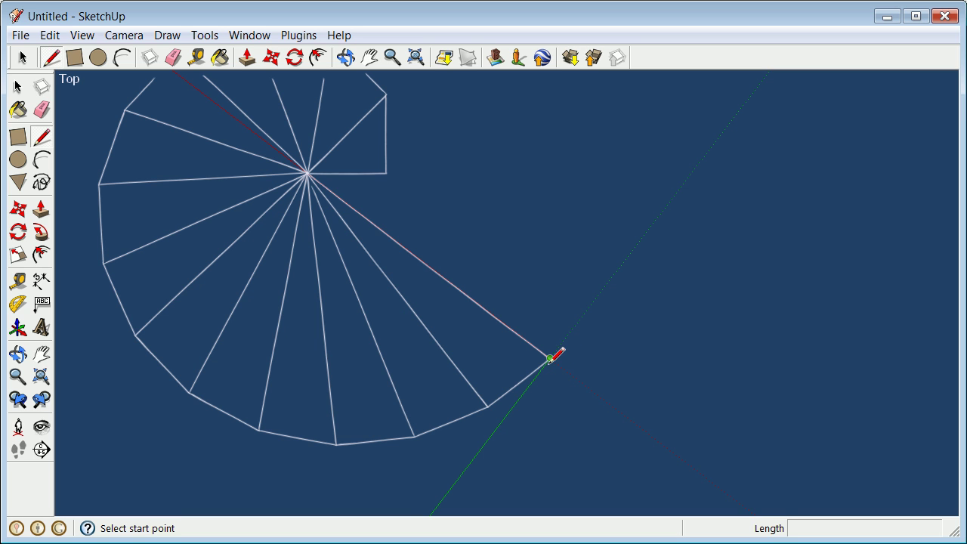
left_click(550, 357)
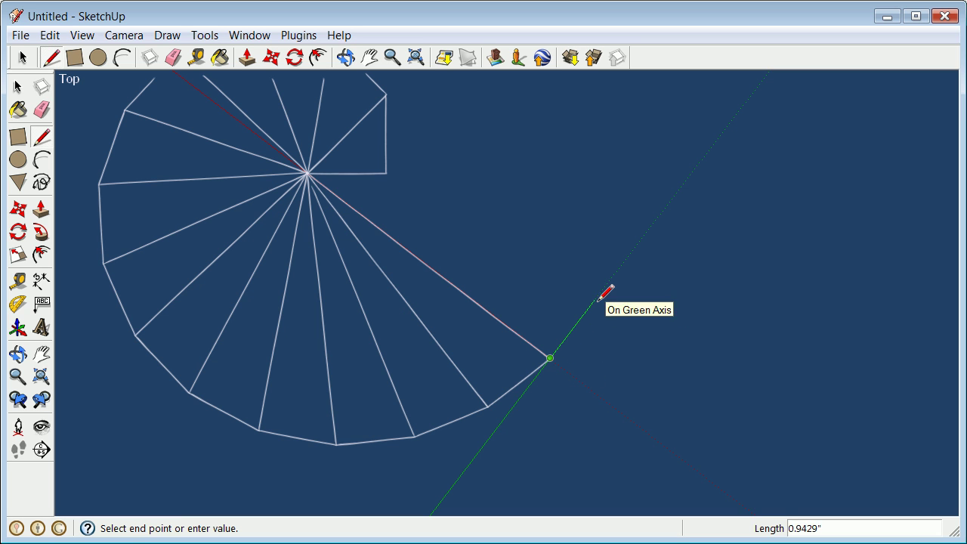
left_click(654, 222)
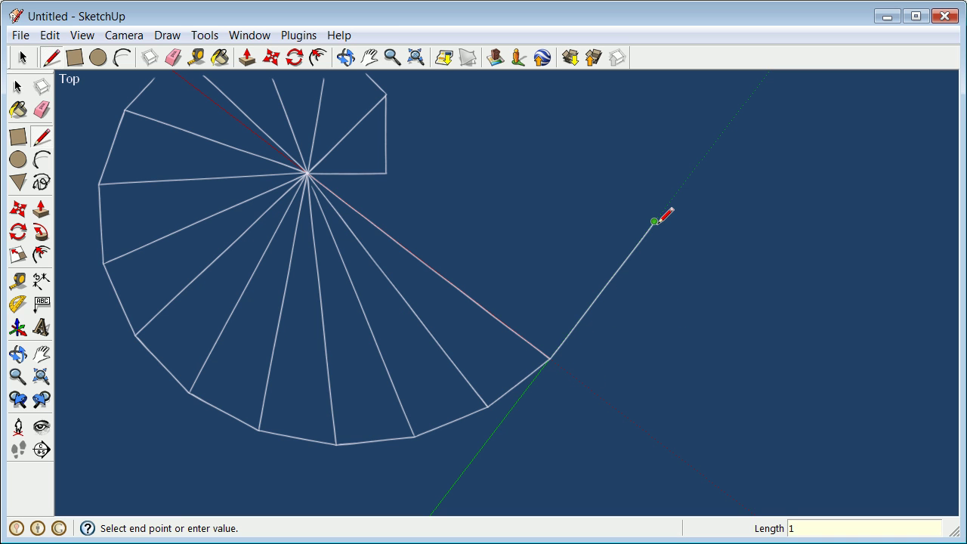
key("Return")
key("space")
Close the new triangle with a line from the spiral's centre to the outer edge's free end, and erase its face.
left_click(41, 138)
left_click(307, 173)
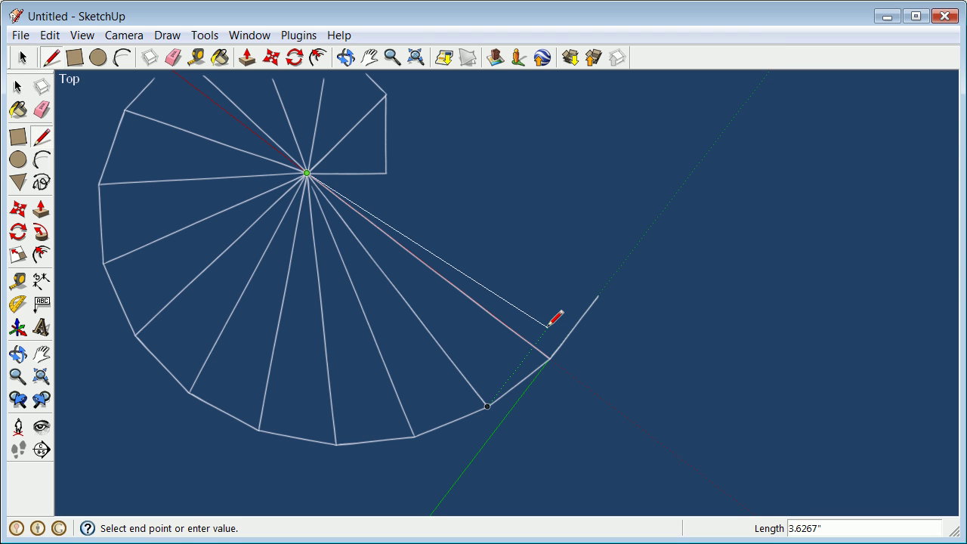
left_click(598, 295)
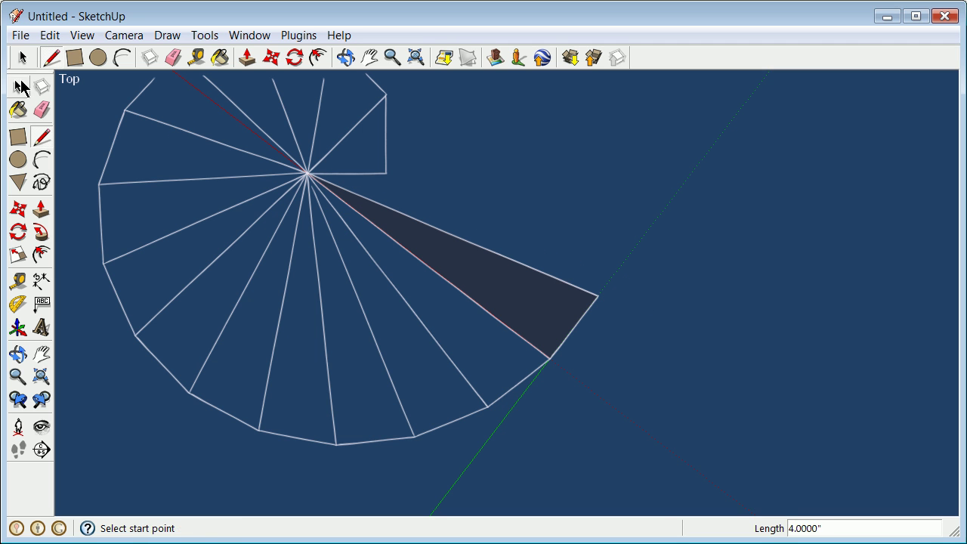
key("space")
right_click(496, 282)
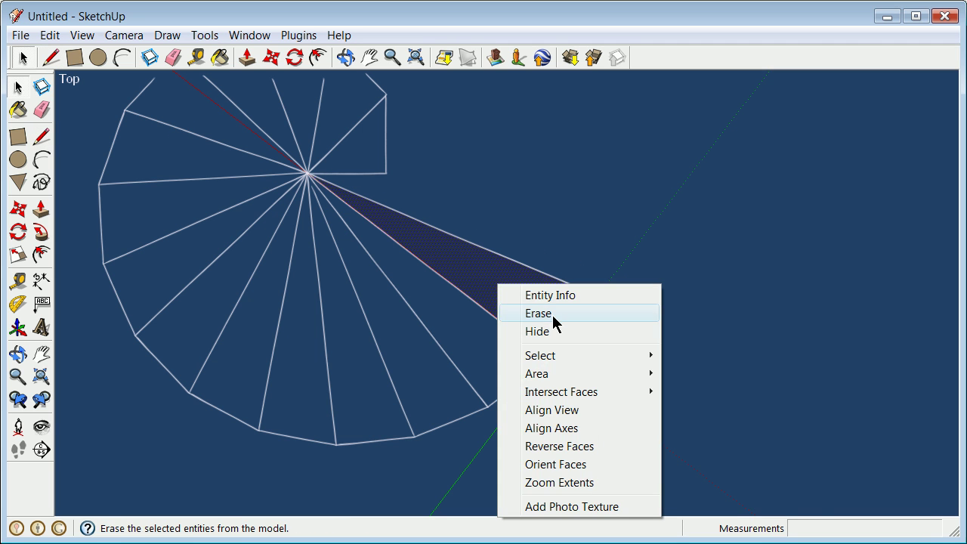
left_click(553, 315)
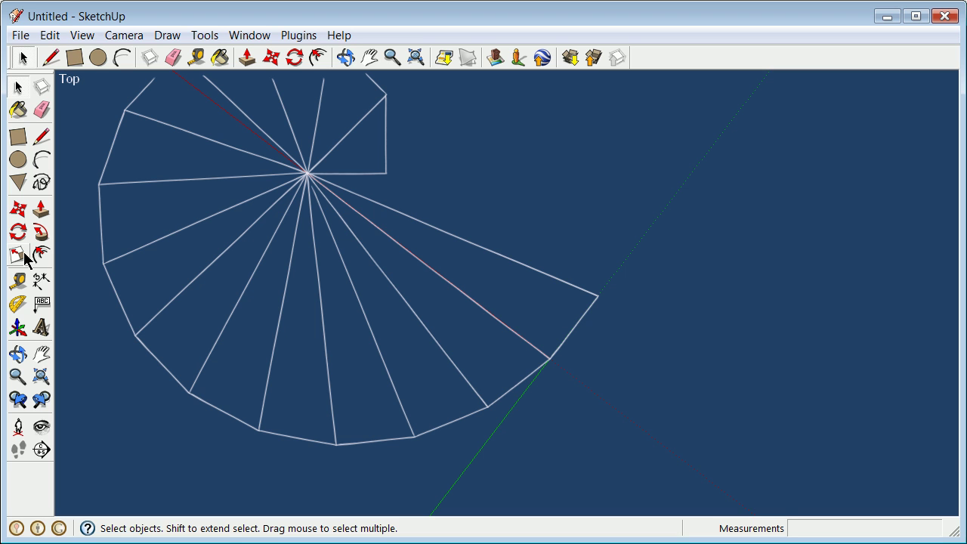
Move the axes origin to the last triangle's outer vertex and align the red axis with its hypotenuse toward the spiral's centre.
left_click(18, 327)
left_click(597, 295)
left_click(530, 269)
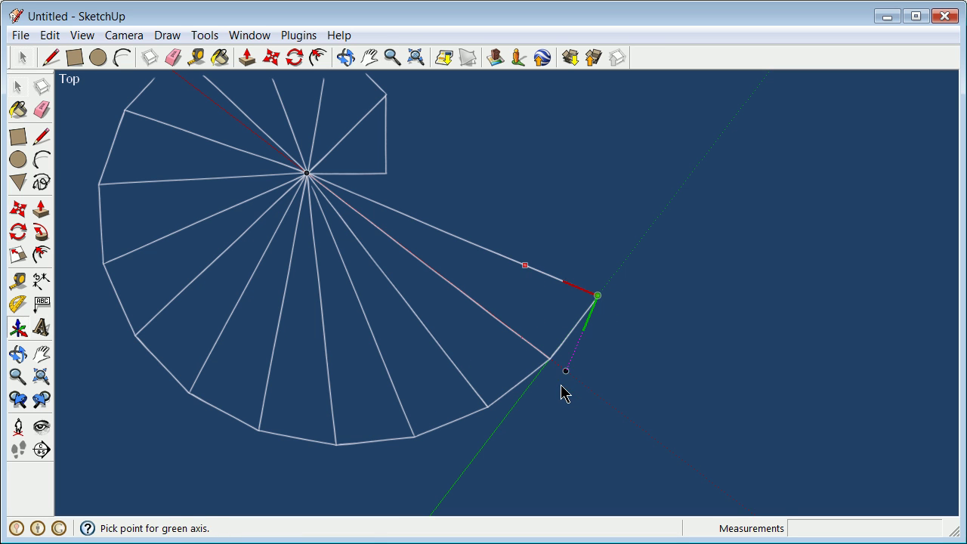
left_click(560, 392)
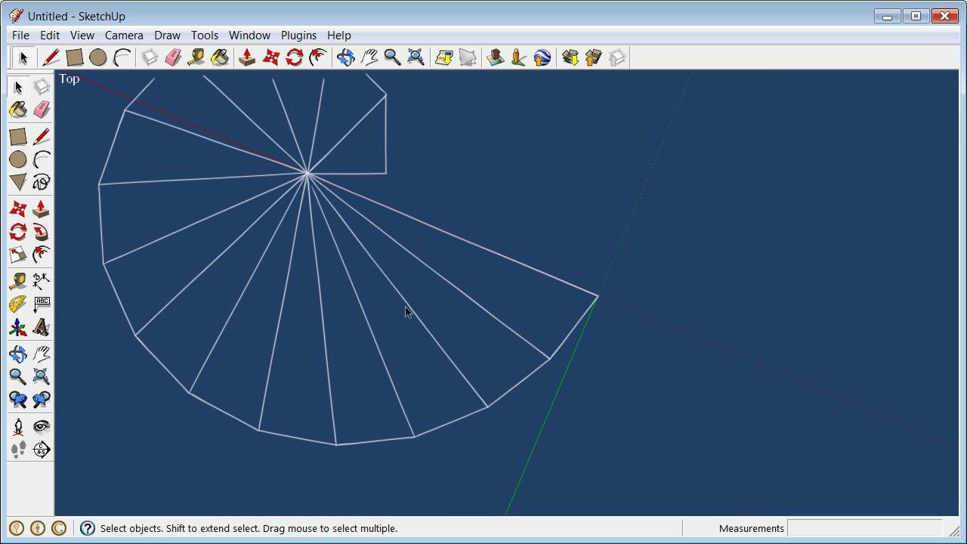
Draw a 1" outer edge from the relocated axes origin along the negative green axis.
left_click(41, 137)
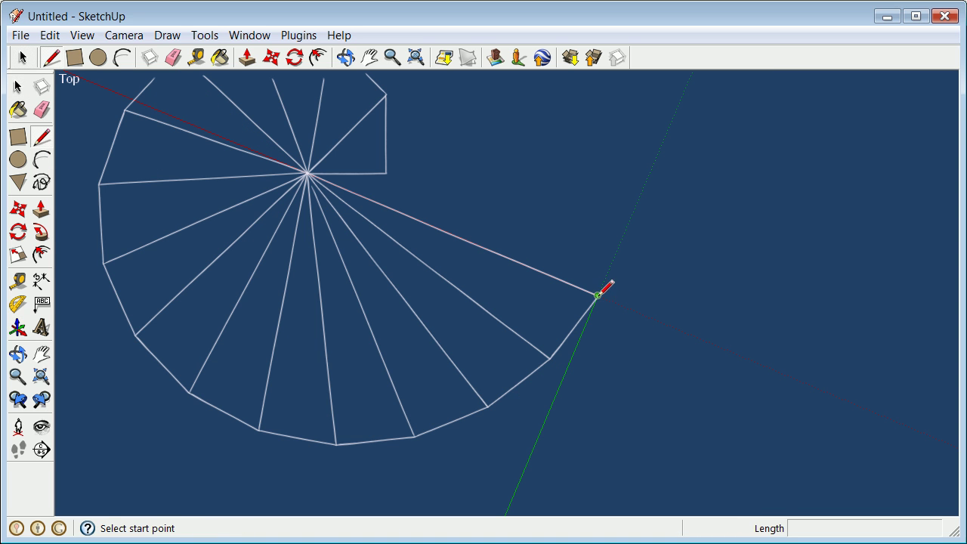
left_click(598, 295)
type("1")
key("Return")
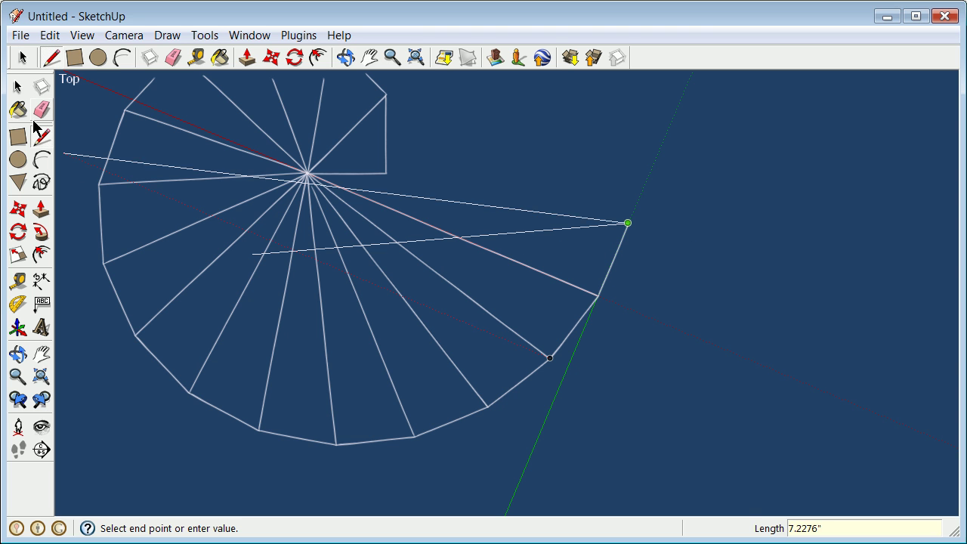
Connect the spiral's centre to the free end of the newest outer edge, and erase the face of the resulting triangle.
left_click(41, 137)
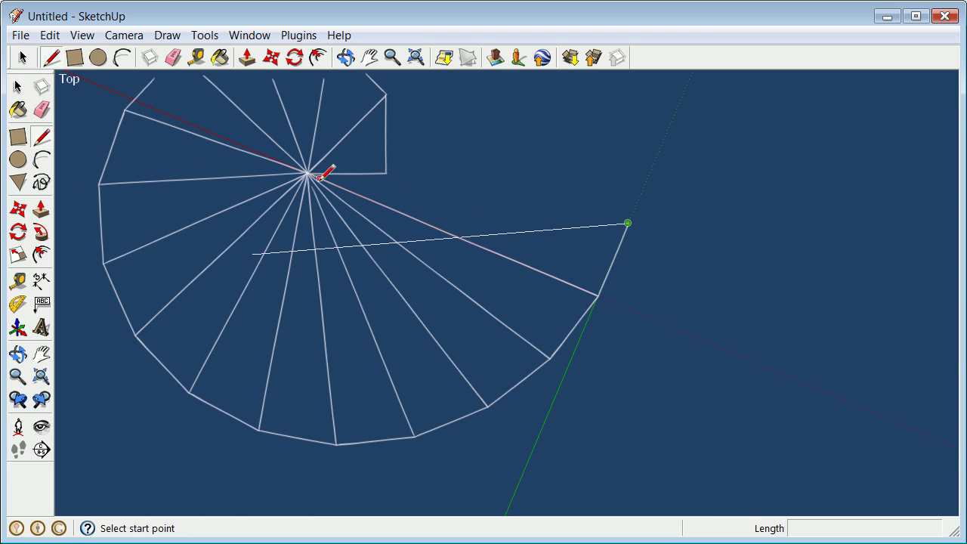
left_click(307, 173)
left_click(628, 223)
left_click(16, 88)
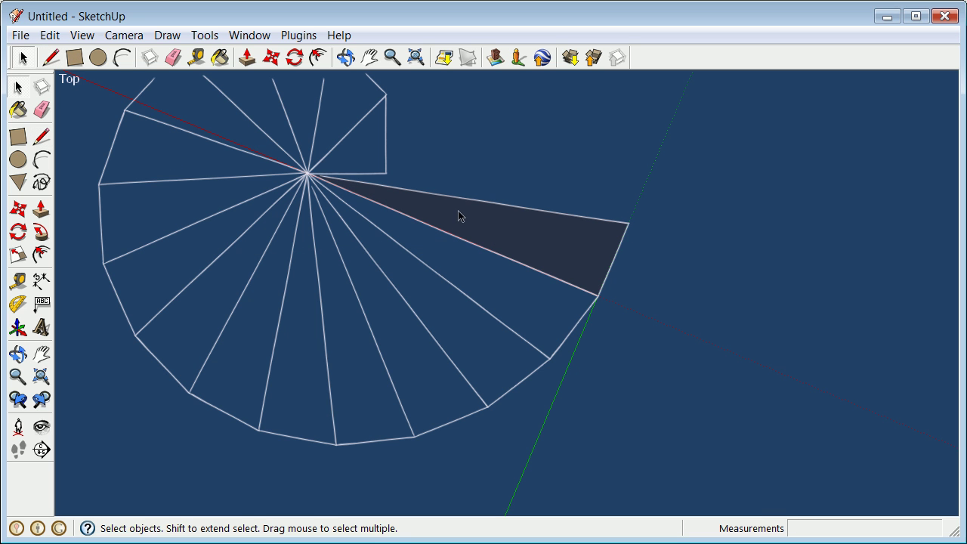
right_click(458, 212)
left_click(520, 245)
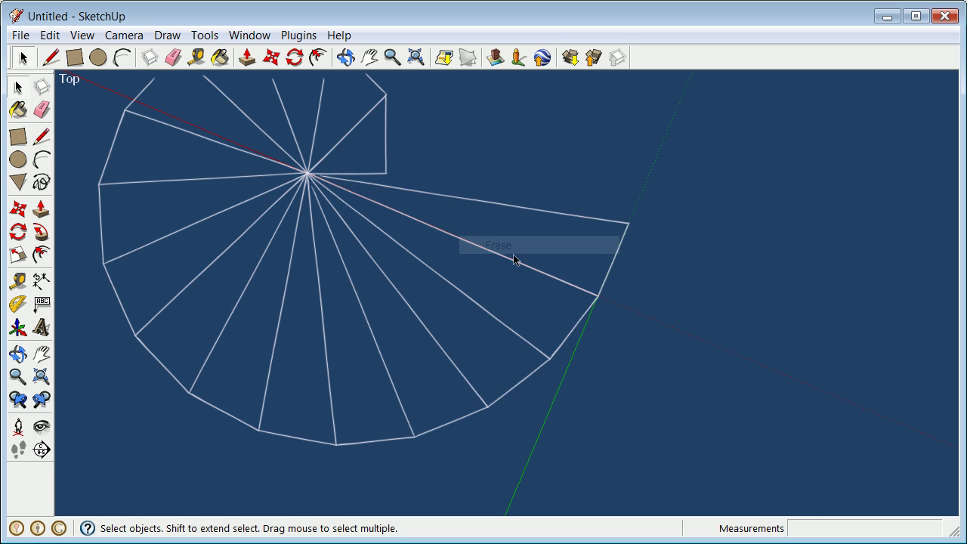
Set the axes origin on the newest outer vertex, with the red axis pointing along the latest hypotenuse to the spiral's centre.
scroll(533, 253, "down", 5)
scroll(559, 214, "up", 3)
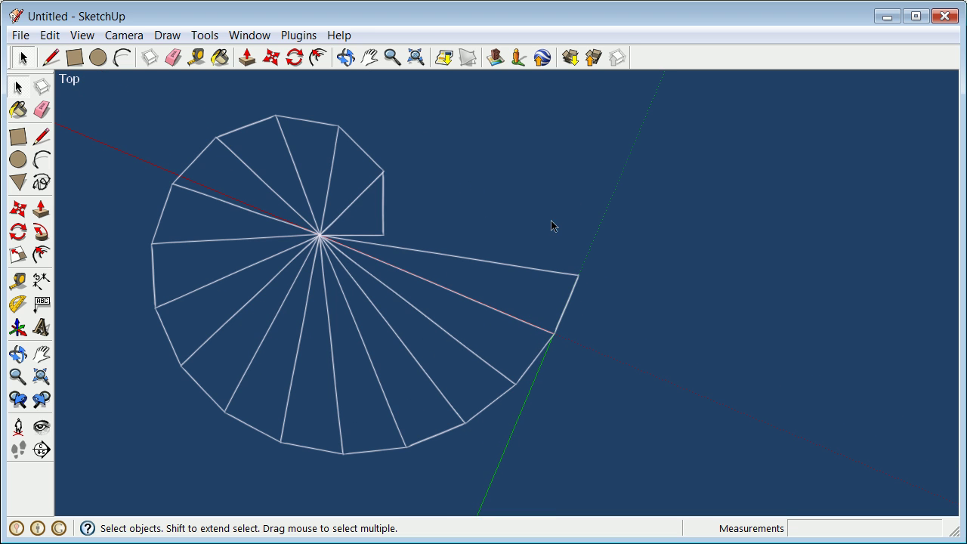
left_click(18, 327)
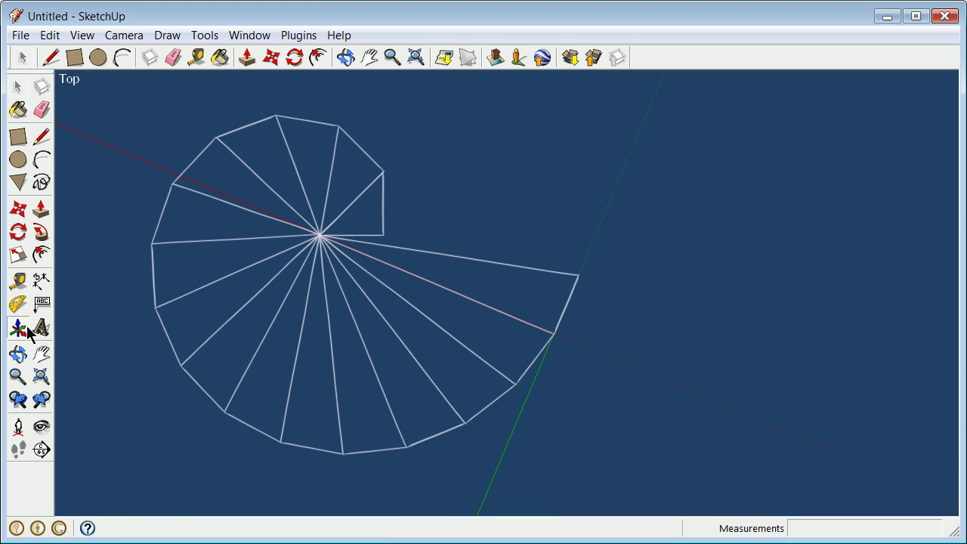
left_click(578, 276)
left_click(511, 278)
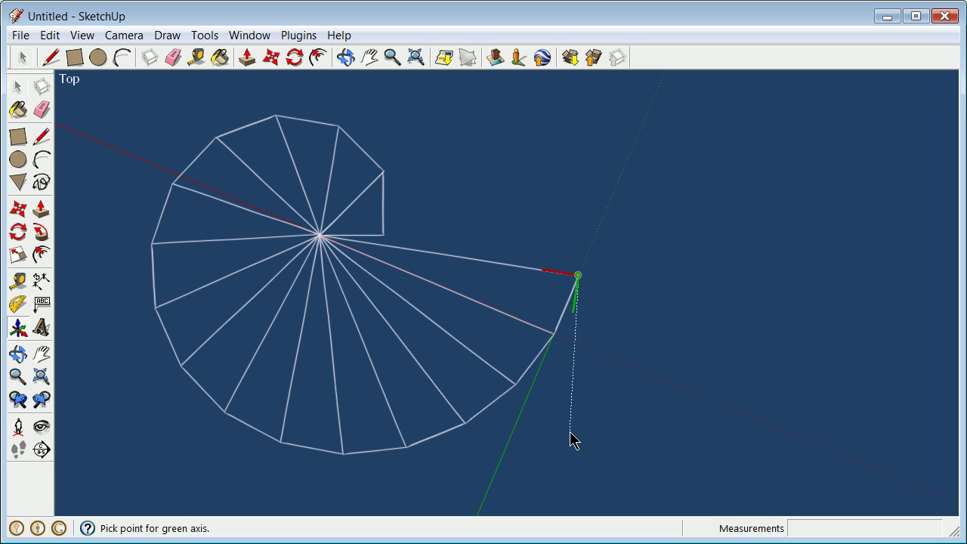
left_click(557, 436)
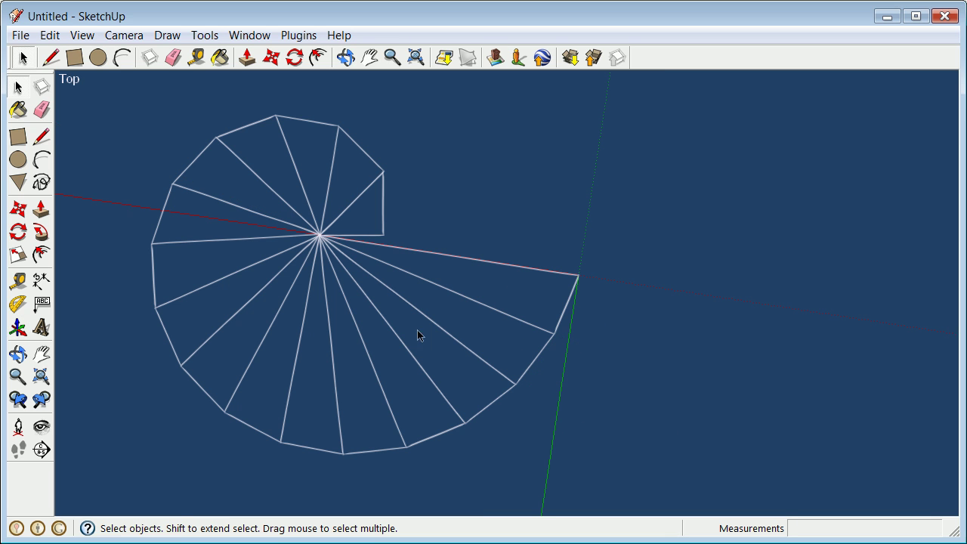
Draw another 1" outer edge from the axes origin along the negative green axis.
left_click(42, 136)
left_click(578, 273)
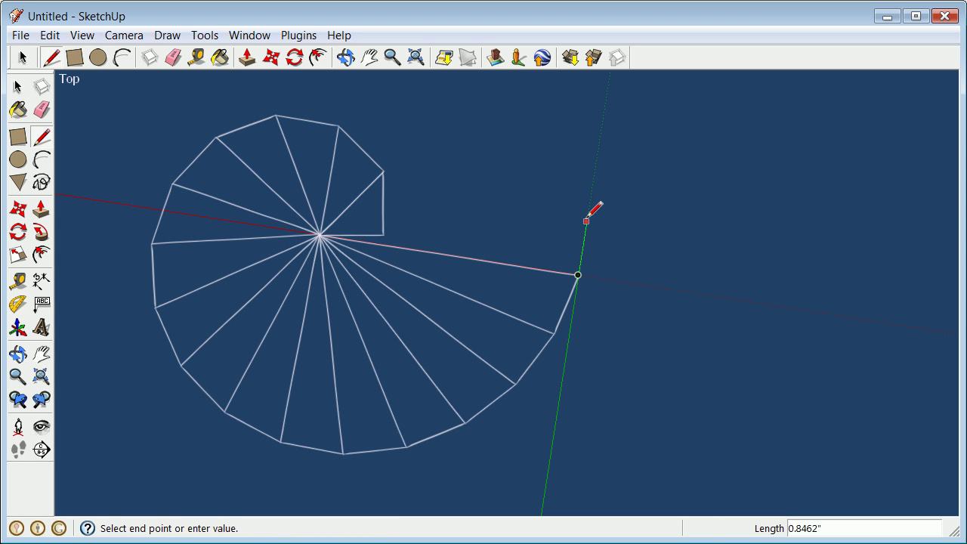
type("1")
key("Return")
left_click(18, 87)
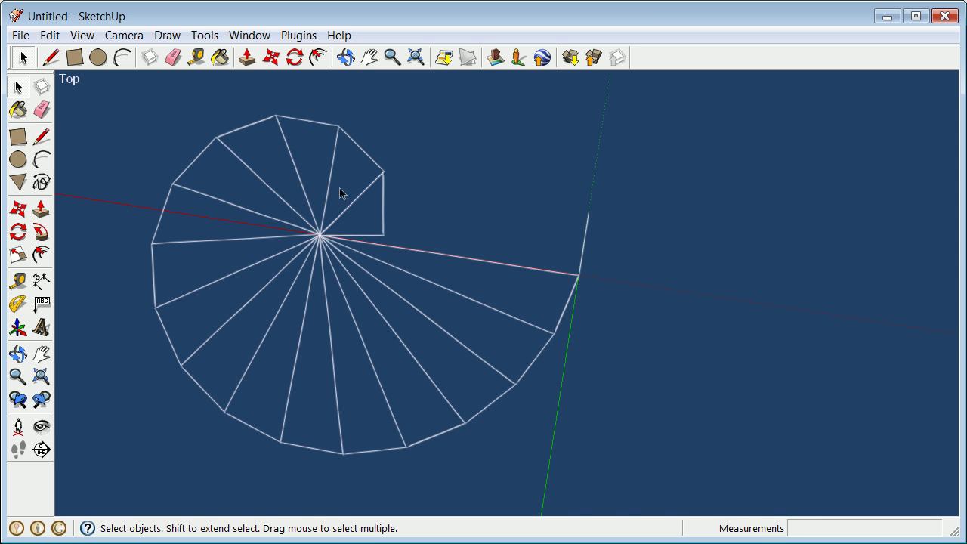
left_click(41, 136)
left_click(320, 234)
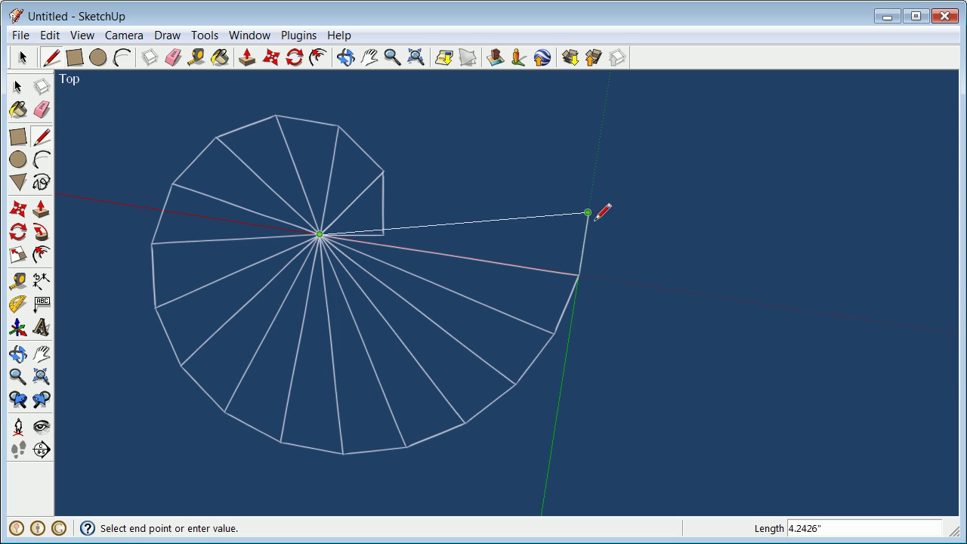
left_click(17, 89)
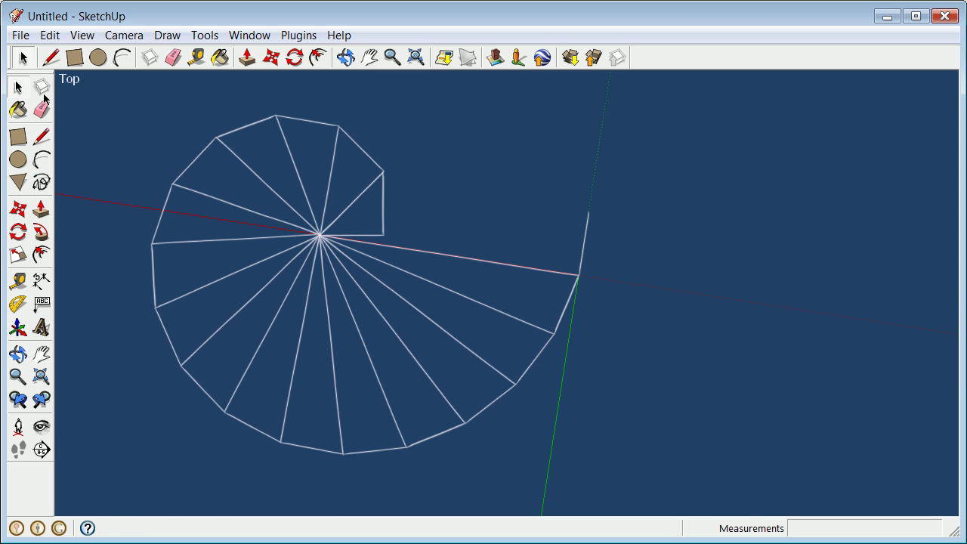